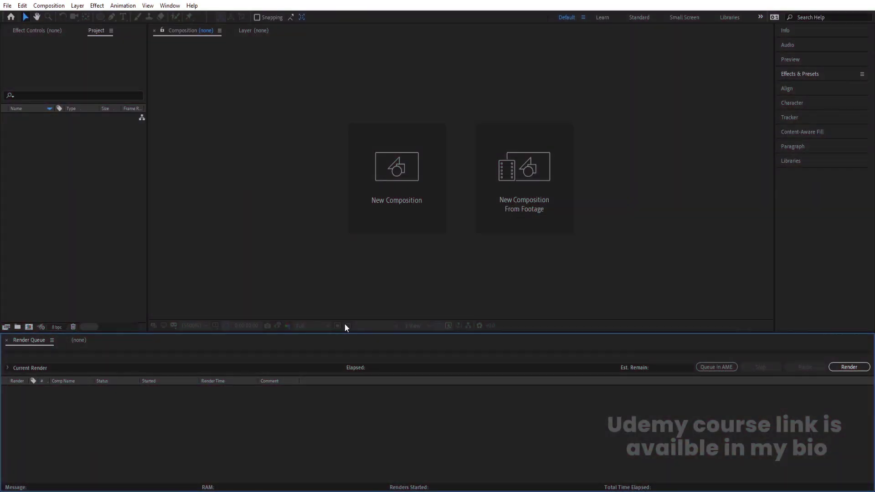
Create a 1920×1080, 30 fps, 20-second comp named 'Main Animation' with a 000000 background.
click(351, 303)
click(394, 211)
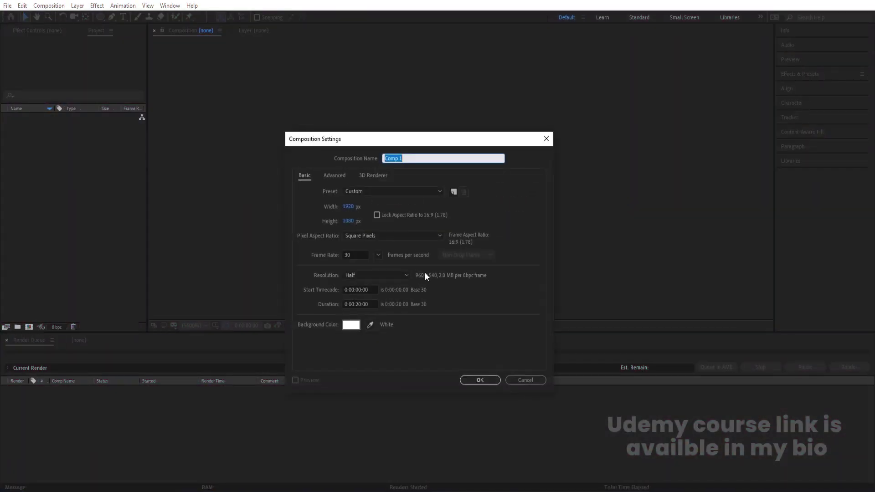
text(Mi)
text(in Animation)
click(351, 324)
text(000000)
key(Return)
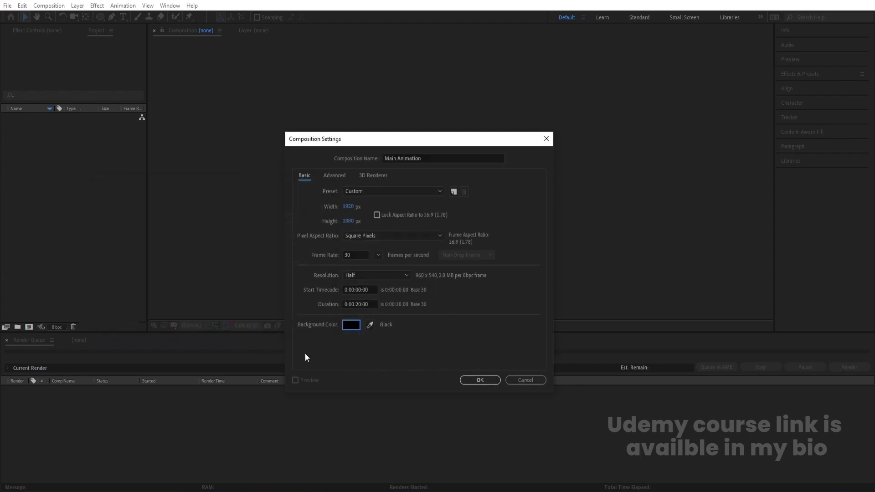
click(480, 380)
Turn on title/action safe guides and add white 'MELT' text with its anchor centred.
click(216, 326)
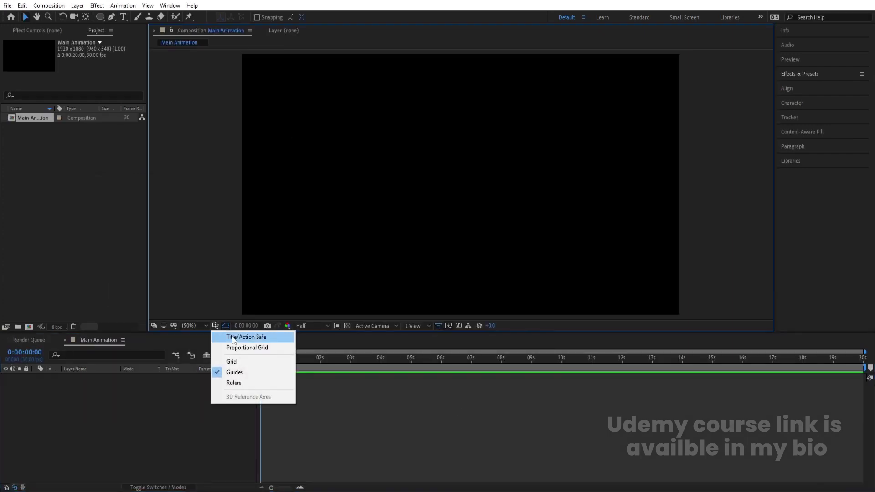
click(234, 336)
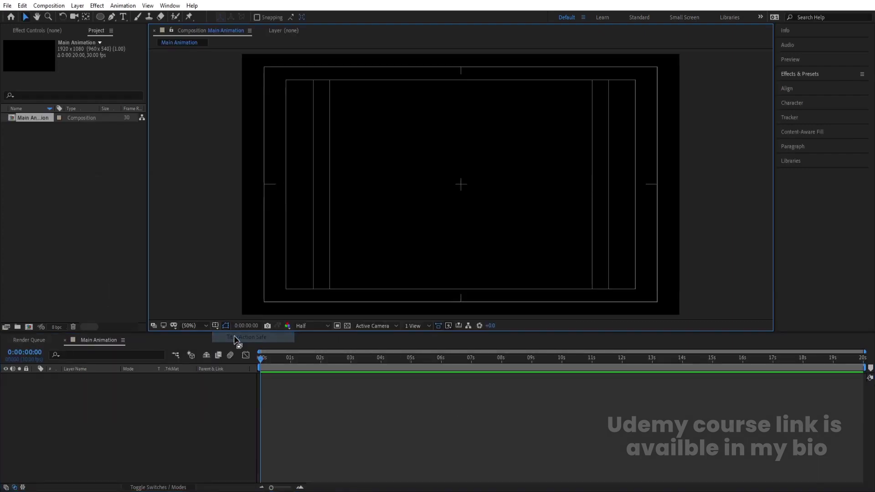
click(125, 17)
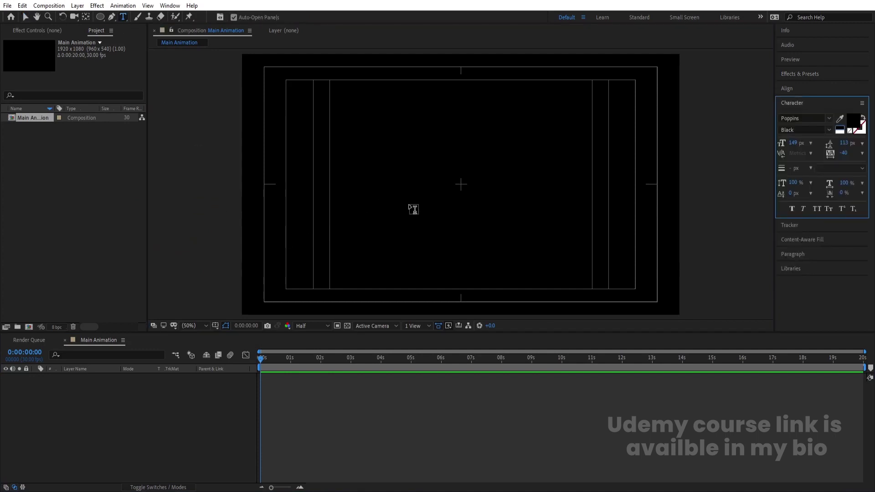
click(840, 130)
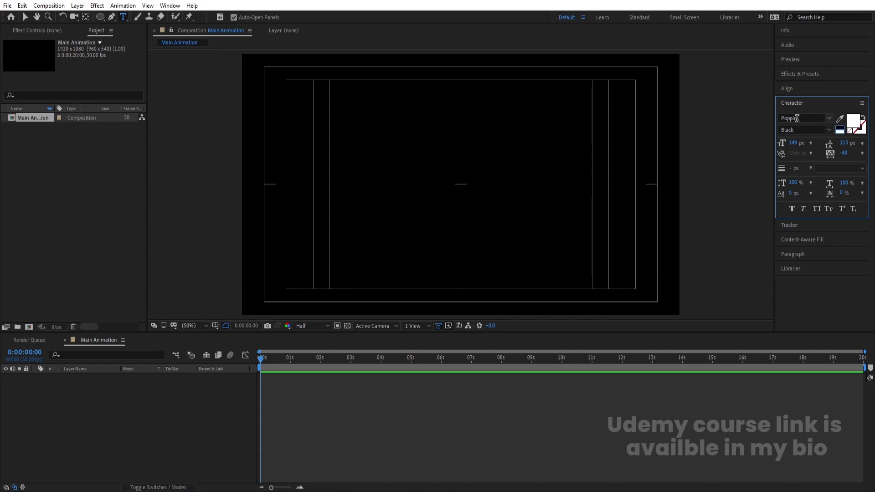
click(401, 187)
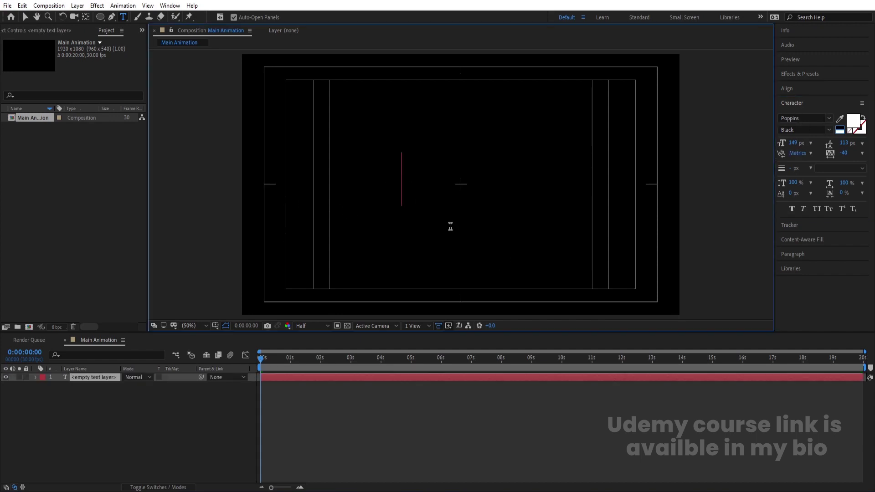
text(MELT)
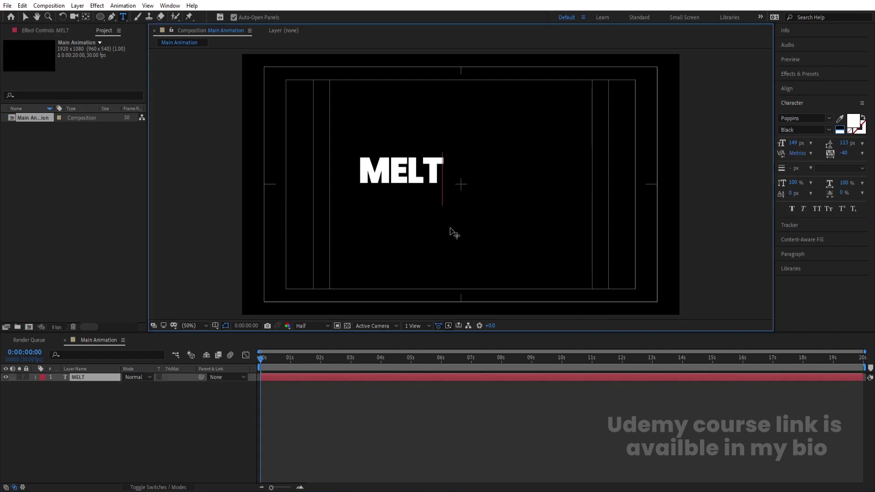
click(80, 378)
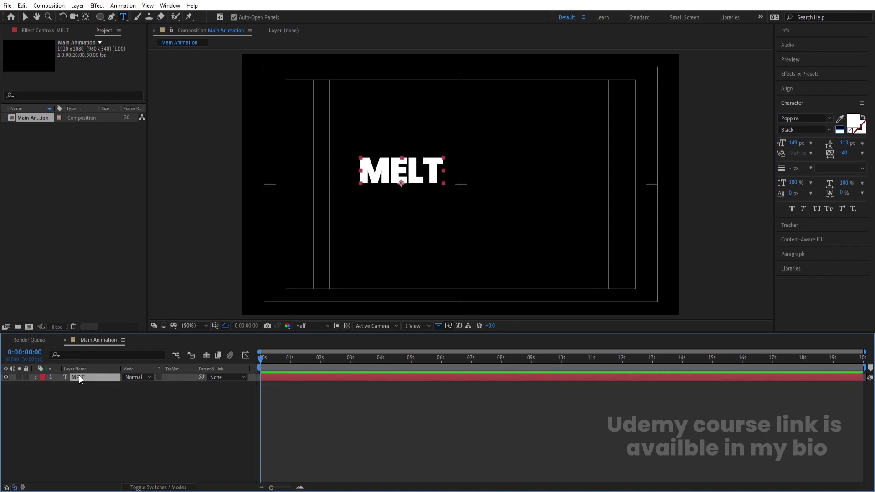
key(ctrl+alt+Home)
Align MELT to the comp's horizontal and vertical centre and scale it to 196%.
click(805, 88)
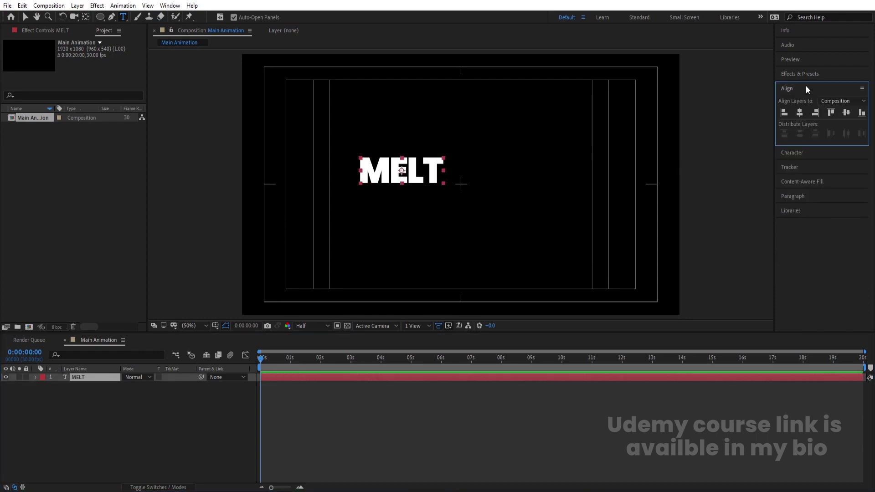
click(799, 113)
click(845, 116)
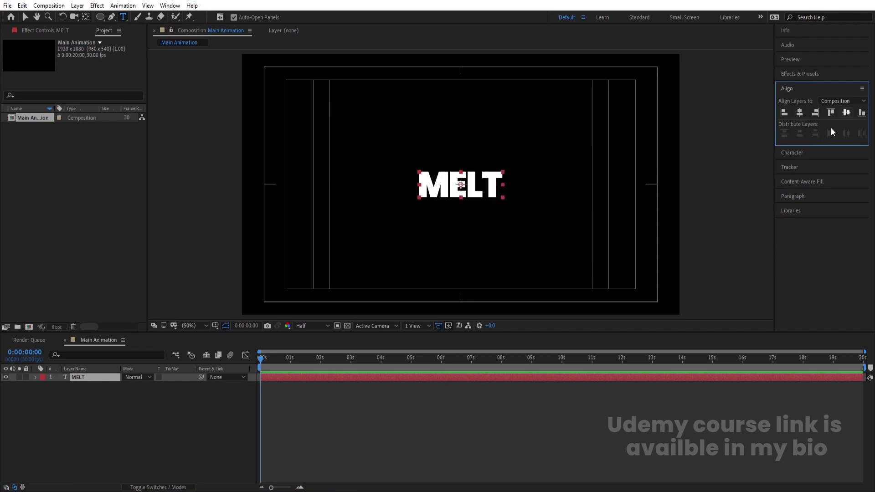
key(s)
drag(137, 385, 183, 387)
click(135, 407)
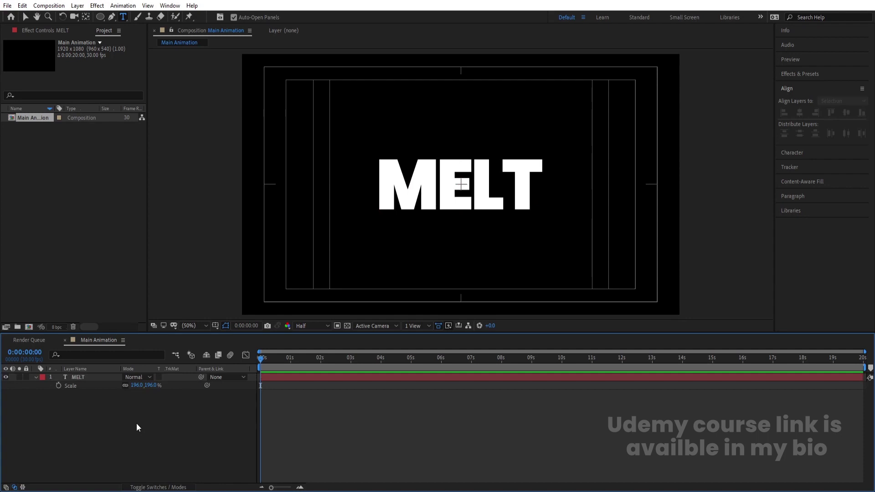
click(94, 378)
Keyframe MELT's Position at 960,540 on 1:01 and 960,1201 on 2:15.
key(p)
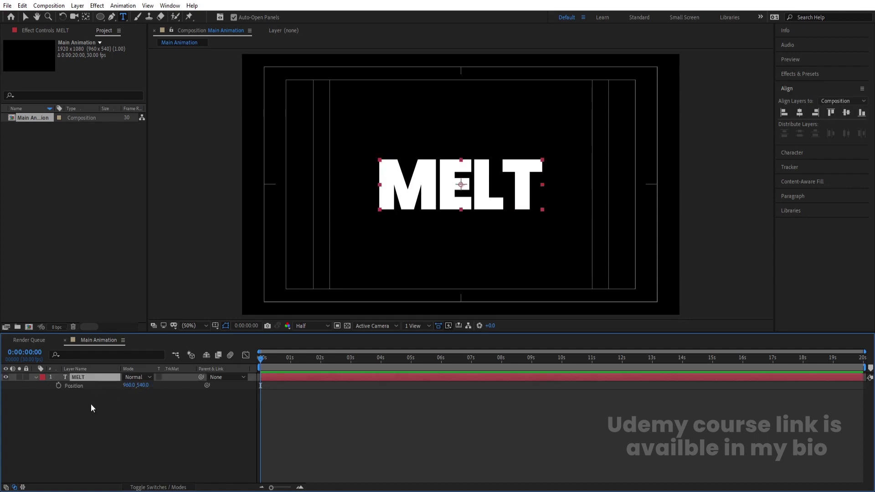
click(292, 362)
click(58, 385)
key(equal)
click(380, 359)
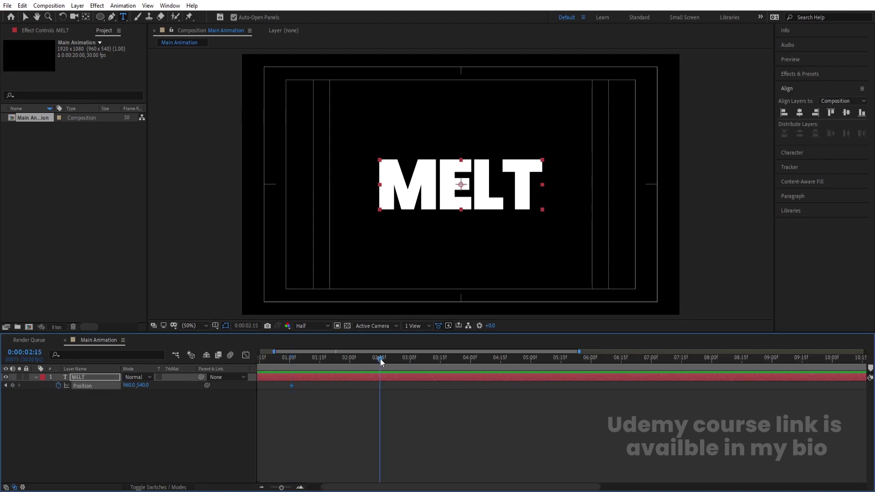
drag(143, 390, 280, 364)
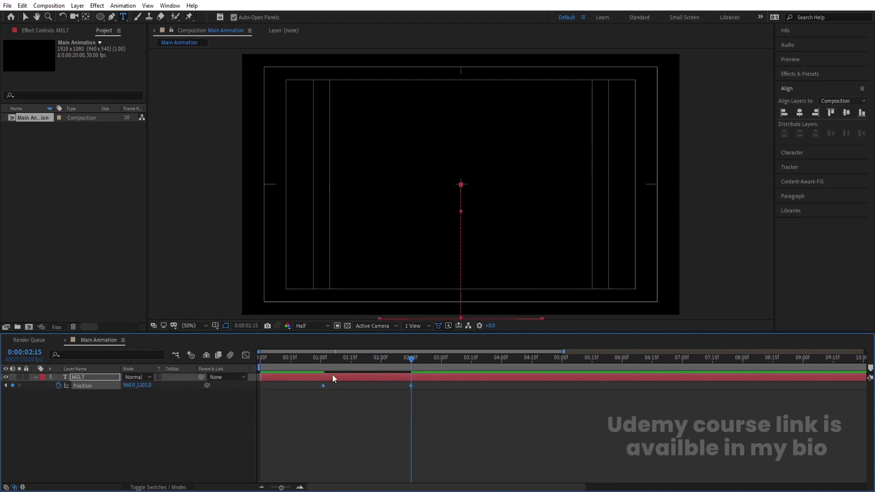
Ease both Position keyframes strongly, about 94% influence, and preview the drop.
click(246, 355)
drag(298, 400, 404, 461)
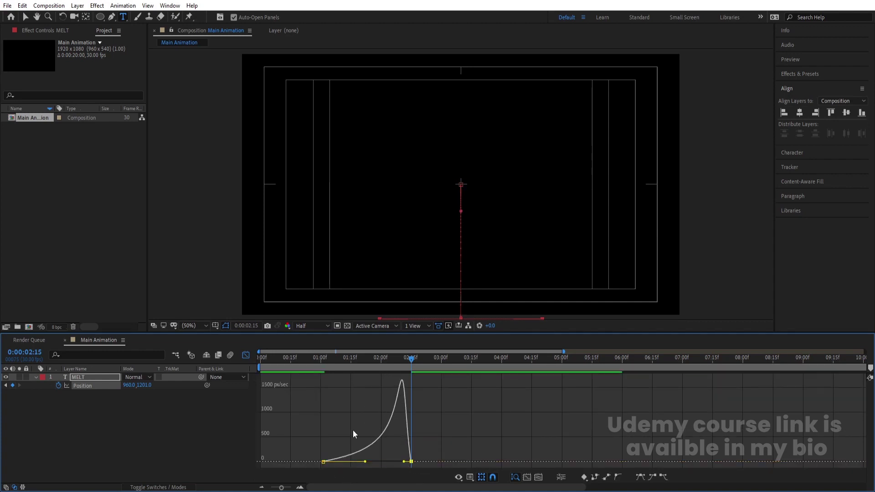
click(311, 363)
key(space)
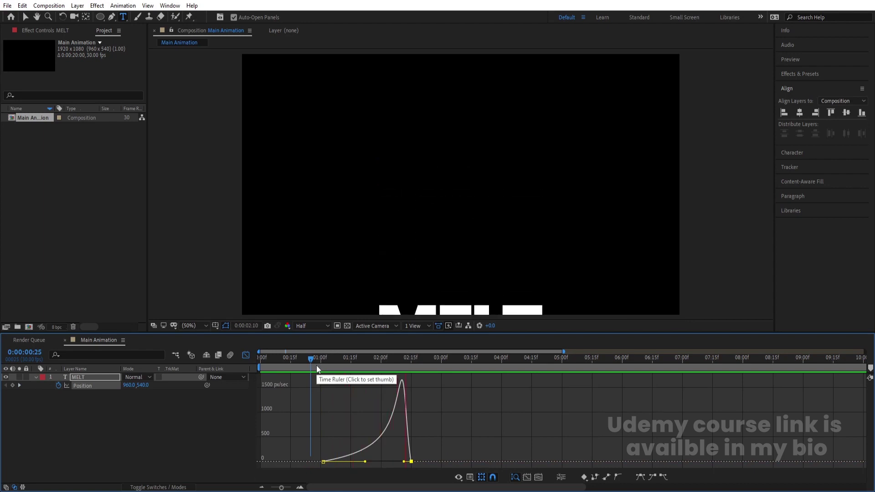
key(shift+F3)
click(317, 396)
Duplicate MELT into MELT 2 and delete MELT 2's Position keyframes.
key(j)
key(j)
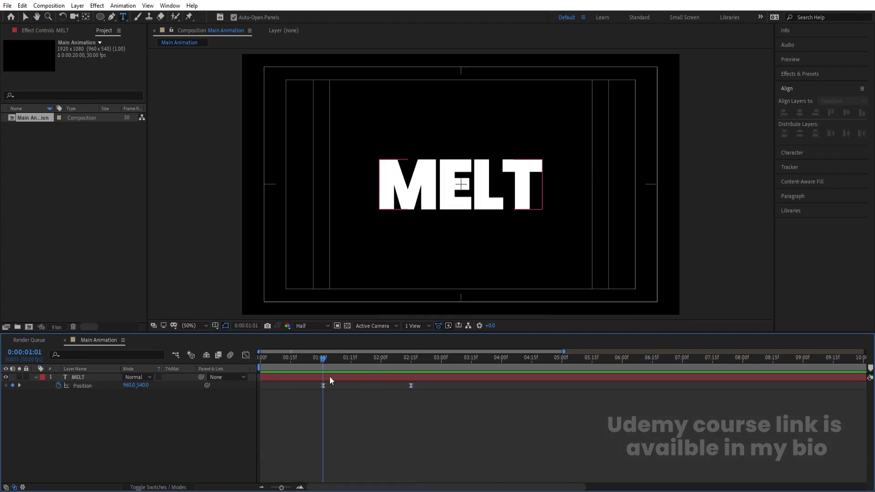
click(330, 376)
key(ctrl+d)
key(Num_Lock)
drag(310, 388, 427, 380)
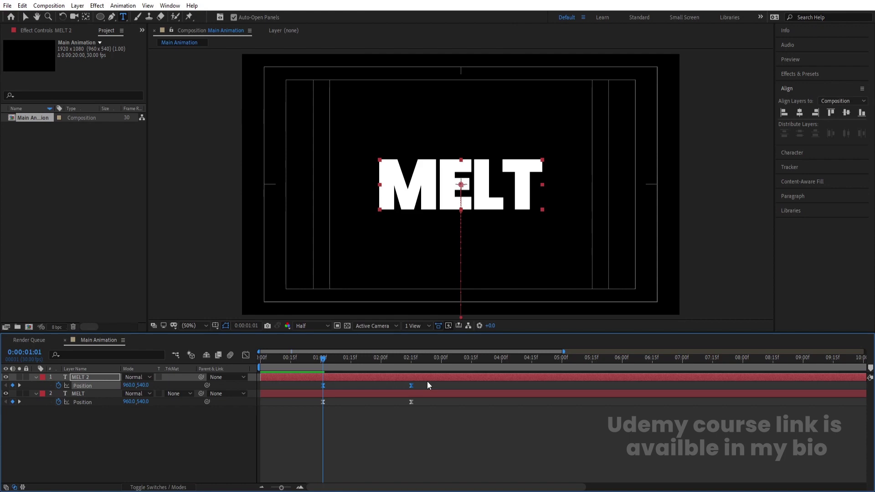
drag(423, 386, 287, 391)
key(Delete)
click(360, 419)
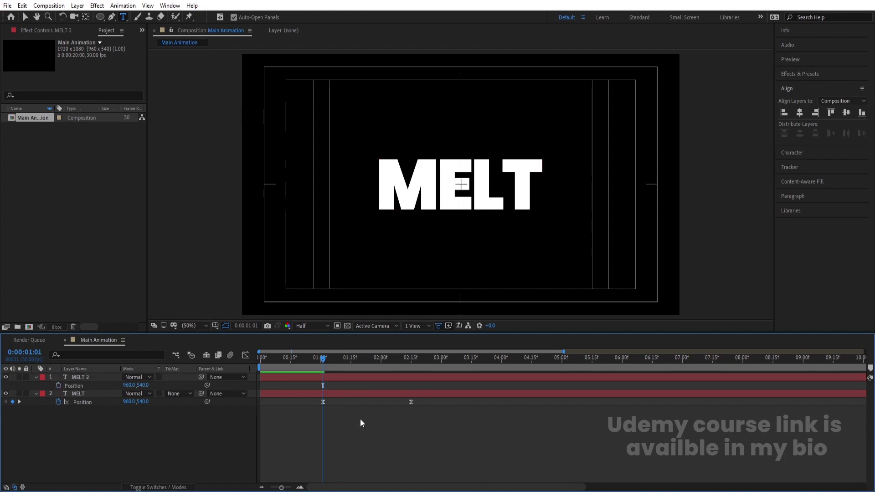
Trim MELT 2 to start at 1:23 and set a Position keyframe there.
key(space)
key(ctrl+t)
key(apostrophe)
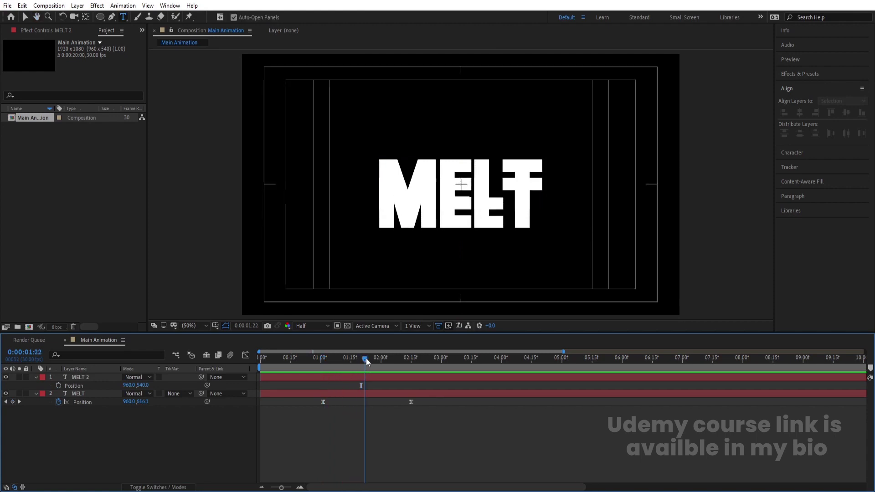
click(366, 360)
click(358, 380)
click(358, 382)
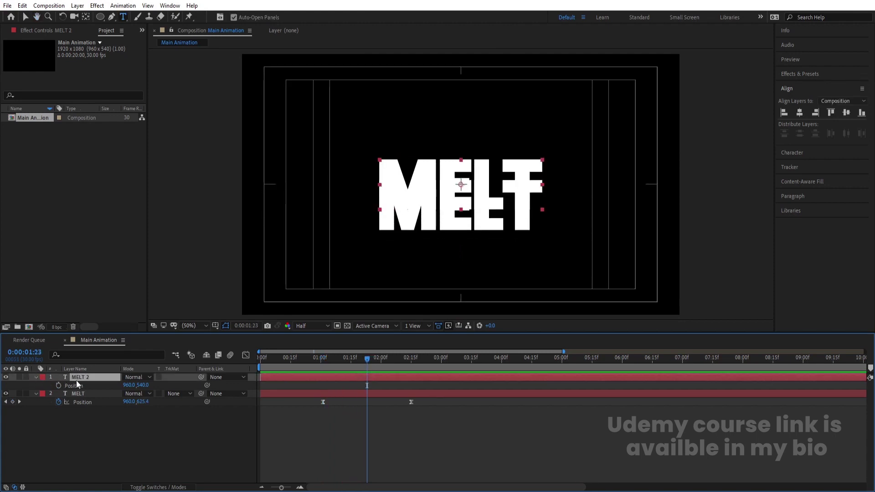
key(alt+bracketleft)
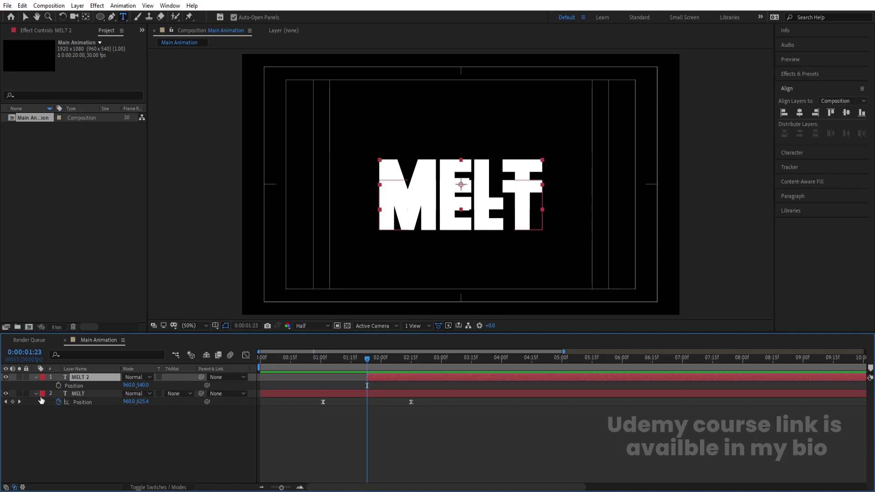
click(59, 385)
drag(433, 360, 441, 363)
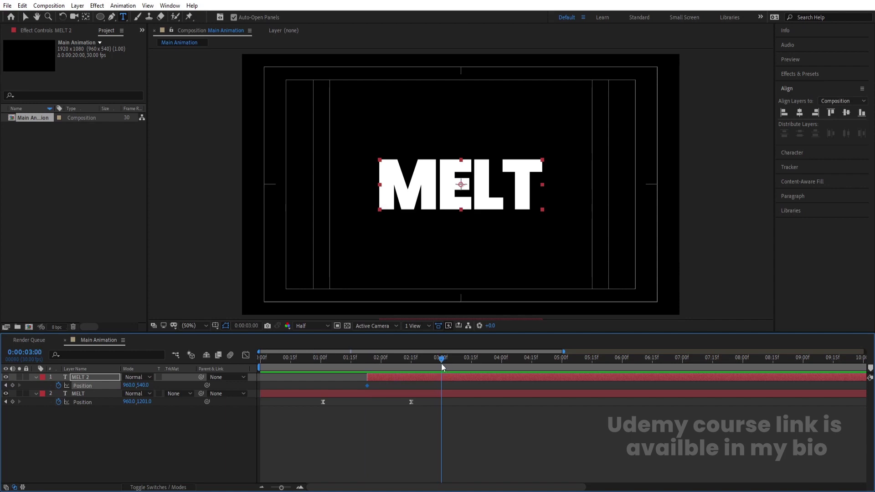
Add a MELT 2 Position keyframe at 3:00 and raise its 1:23 position to Y 273.
click(13, 385)
key(j)
key(j)
drag(146, 386, 324, 399)
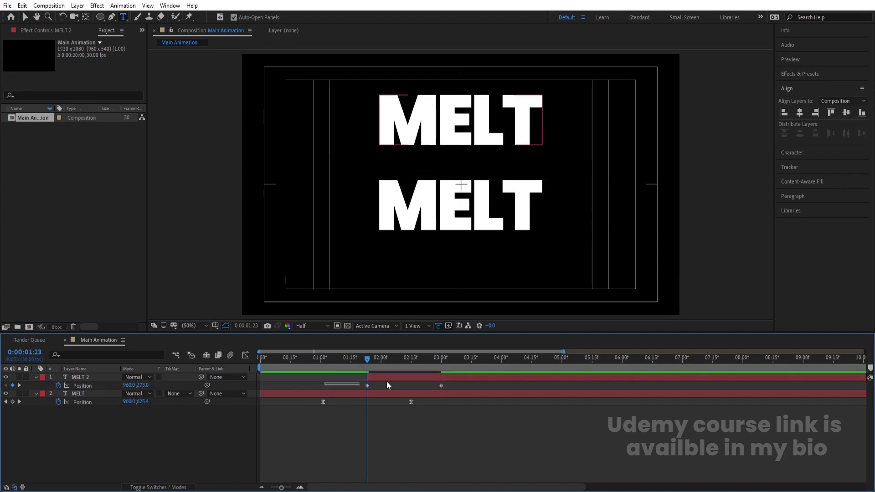
Pull MELT 2's easing influence handles to sharpen the speed peak, then preview.
click(246, 355)
click(482, 477)
click(479, 476)
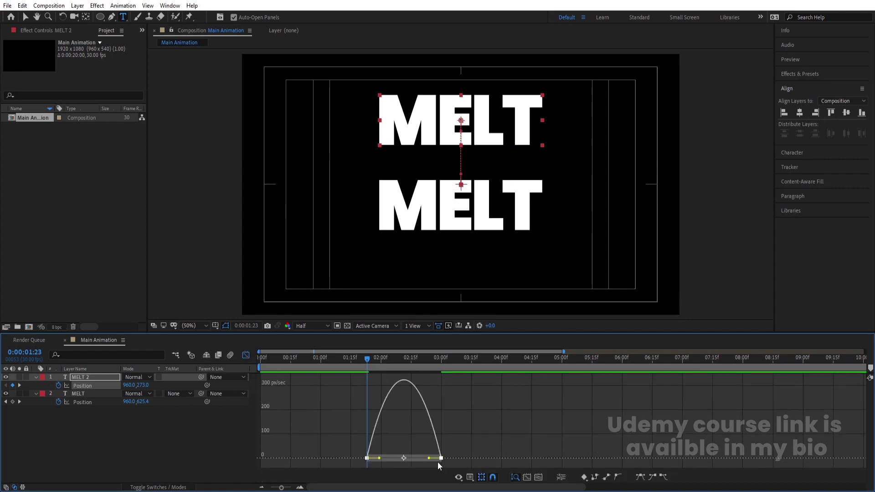
drag(428, 459, 394, 459)
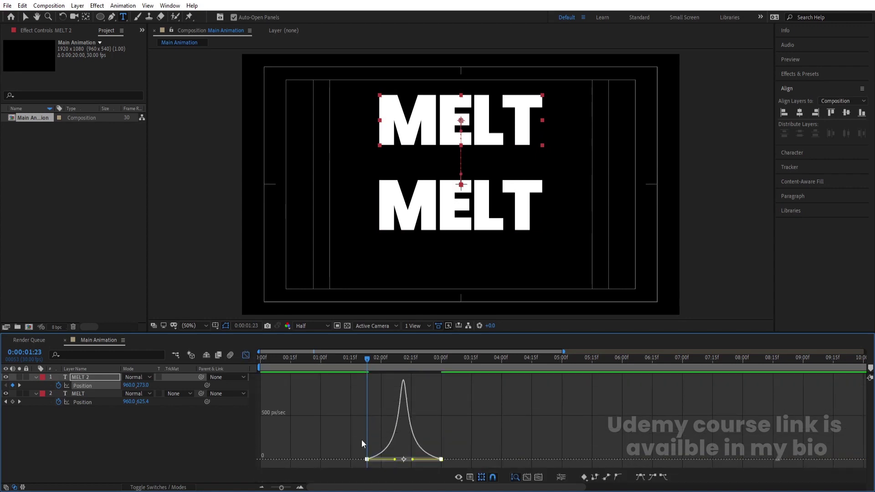
click(245, 355)
key(space)
key(space)
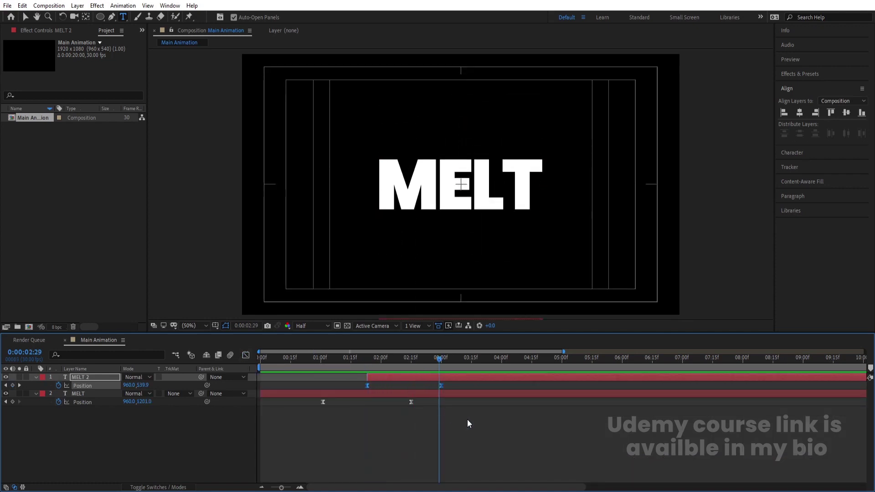
click(466, 419)
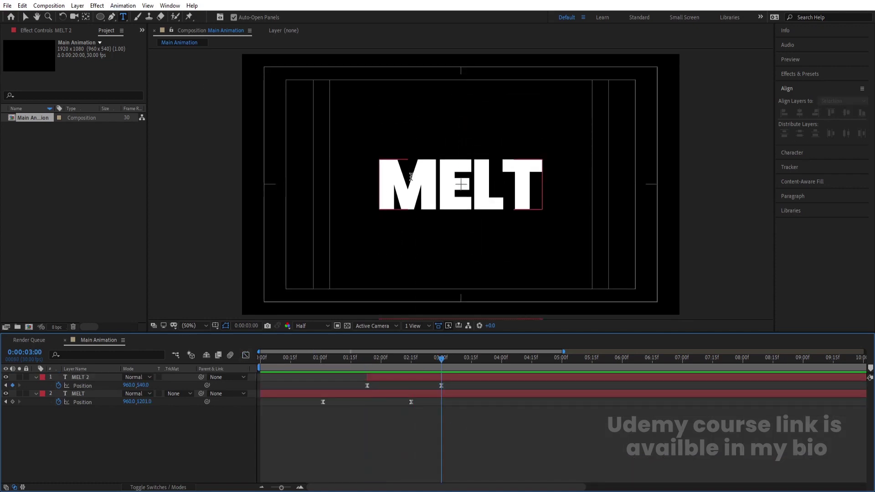
Draw a rectangle shape layer covering the MELT text.
click(101, 18)
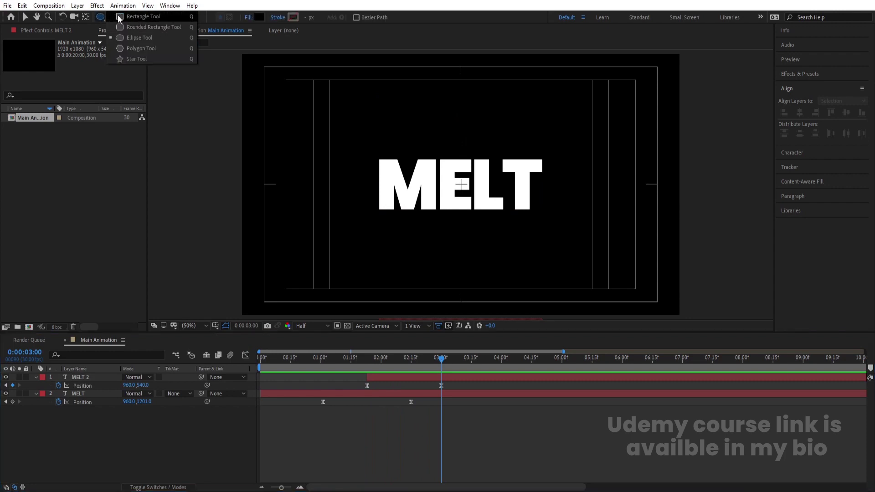
click(132, 16)
mouse_move(374, 156)
mouse_down()
mouse_move(462, 196)
mouse_move(546, 210)
mouse_up()
Set MELT 2's track matte to Alpha Matte 'Shape Layer 1'.
click(94, 409)
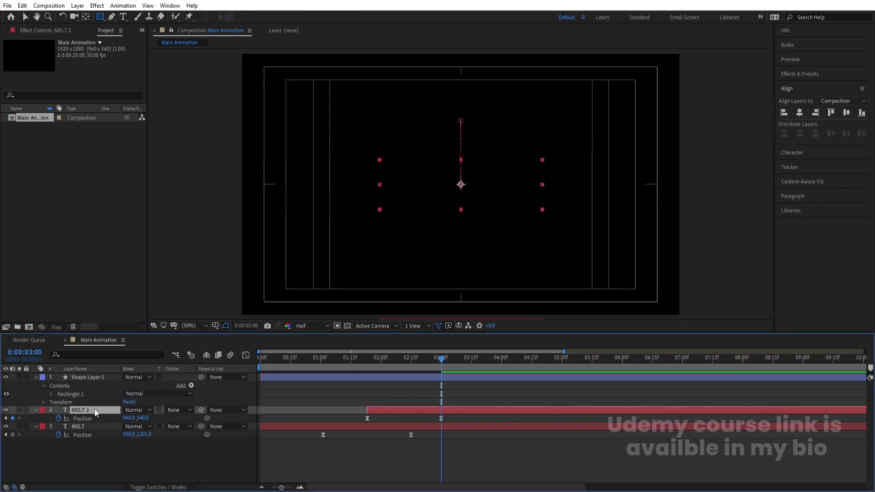
click(182, 410)
click(194, 434)
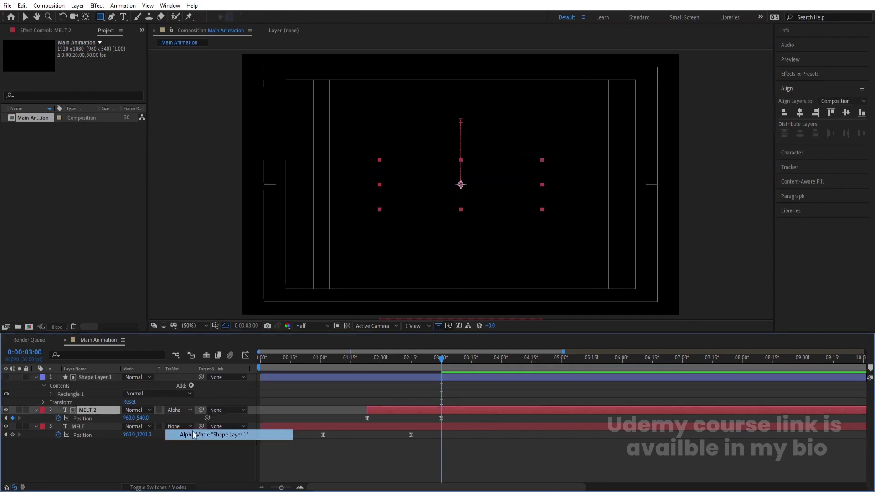
click(361, 395)
key(u)
click(342, 369)
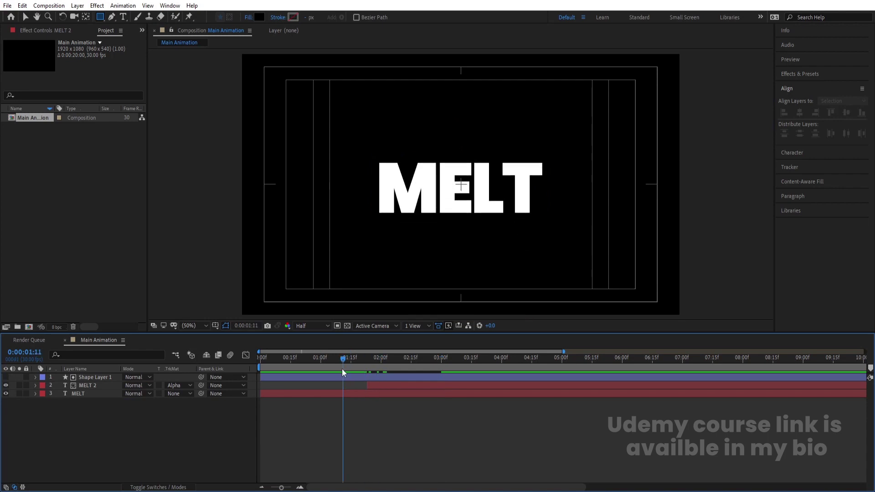
click(447, 358)
key(apostrophe)
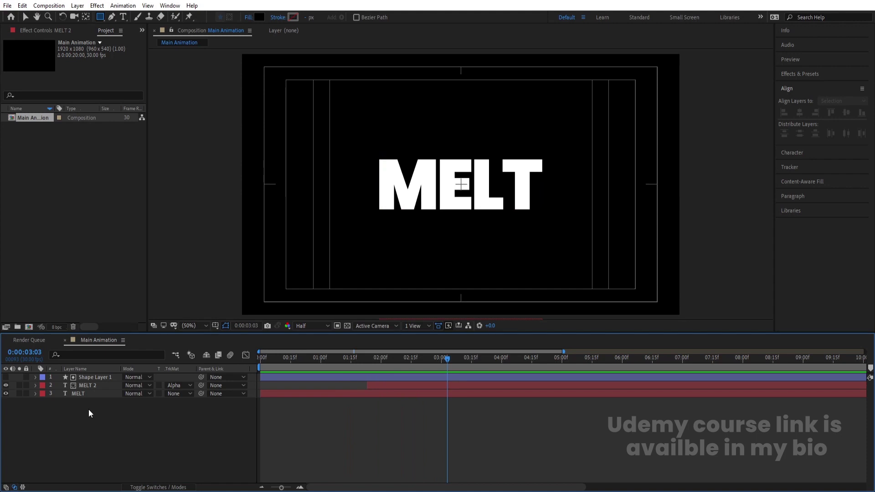
drag(88, 409, 70, 372)
Pre-compose the three layers into a 'Text Animation' comp and lock it.
key(ctrl+shift+c)
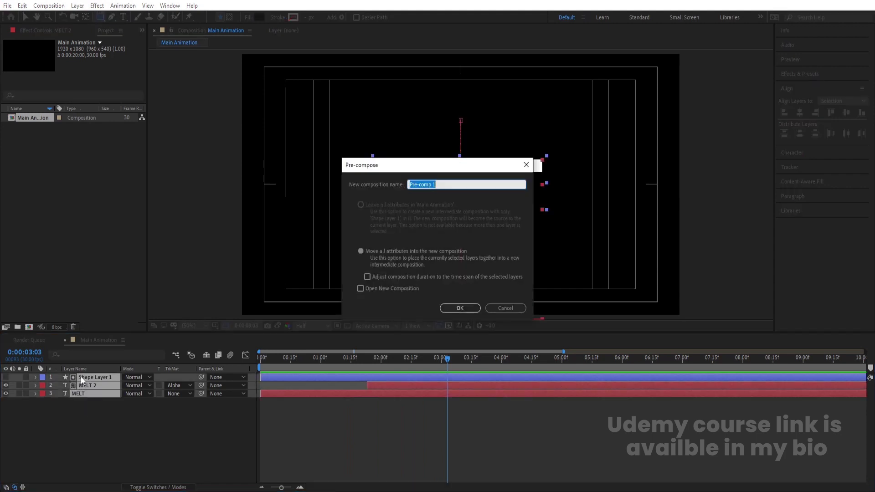
text(Text Animation)
key(Return)
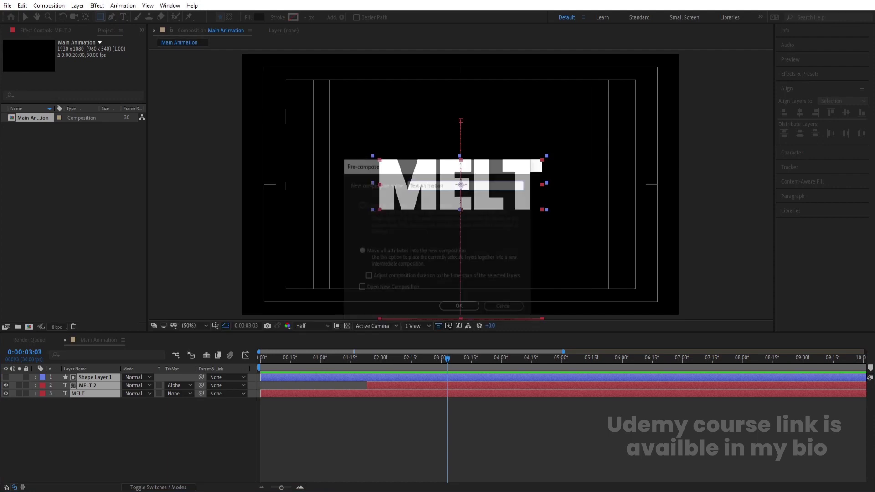
click(26, 377)
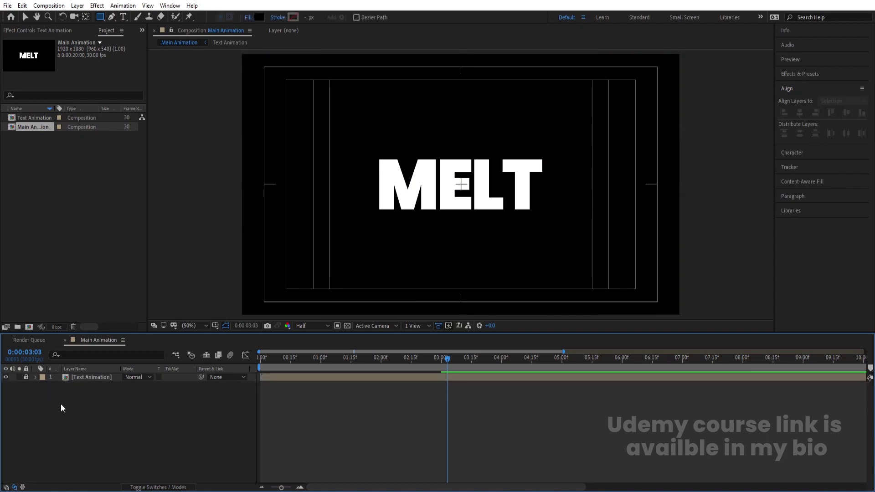
Add a black solid, Black Solid 1, above the Text Animation layer.
key(ctrl+y)
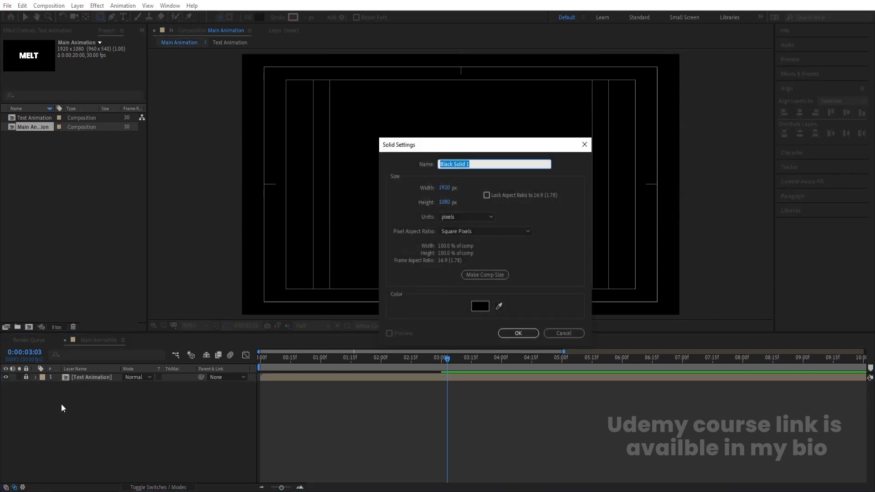
key(Return)
click(796, 74)
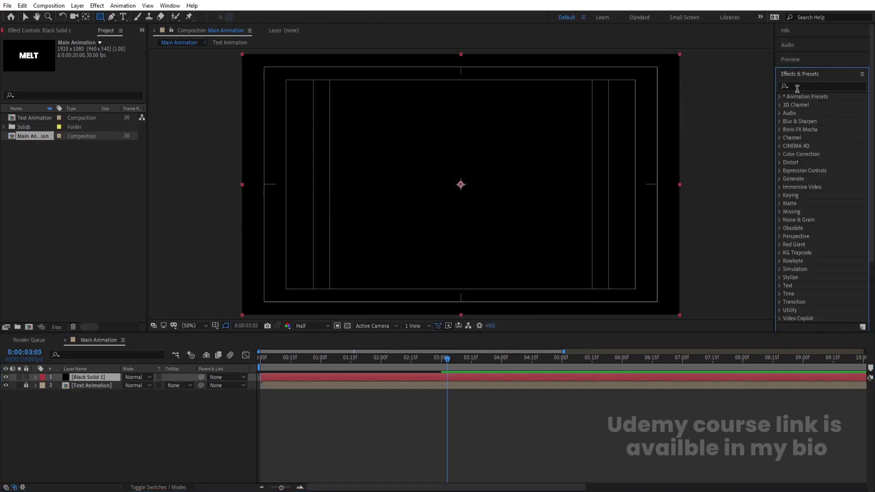
click(796, 86)
Apply Fractal Noise to Black Solid 1, raise Contrast to 104, and disable Uniform Scaling.
text(frac)
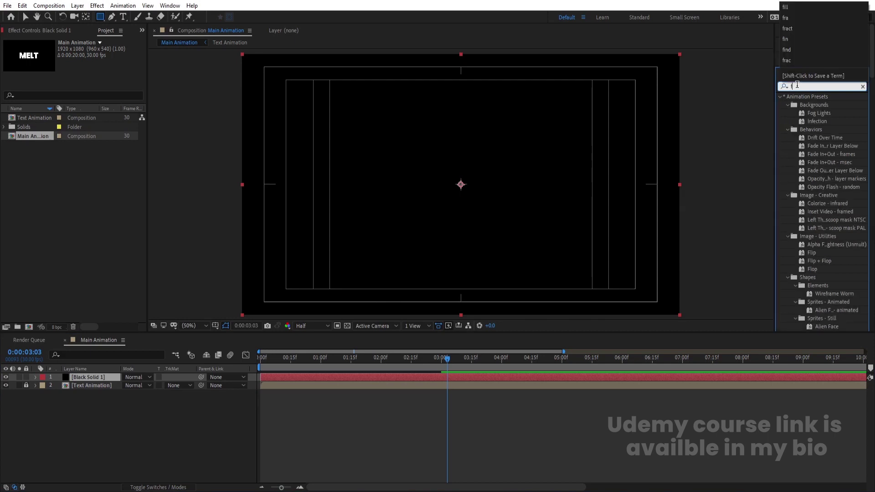
double_click(821, 162)
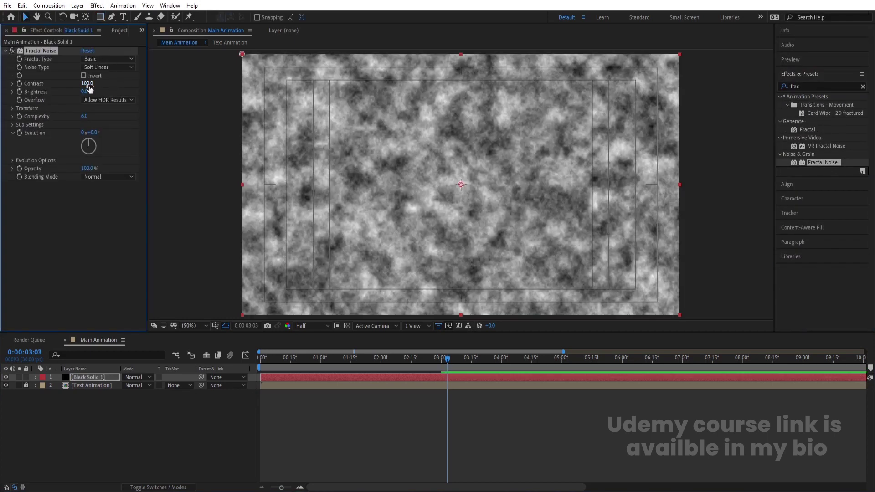
mouse_move(87, 83)
mouse_down()
mouse_move(118, 83)
mouse_move(83, 93)
mouse_up()
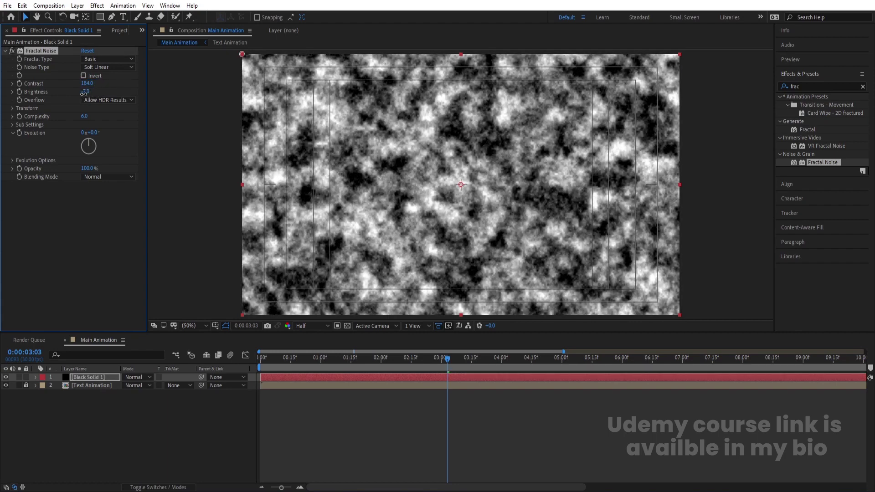
click(17, 109)
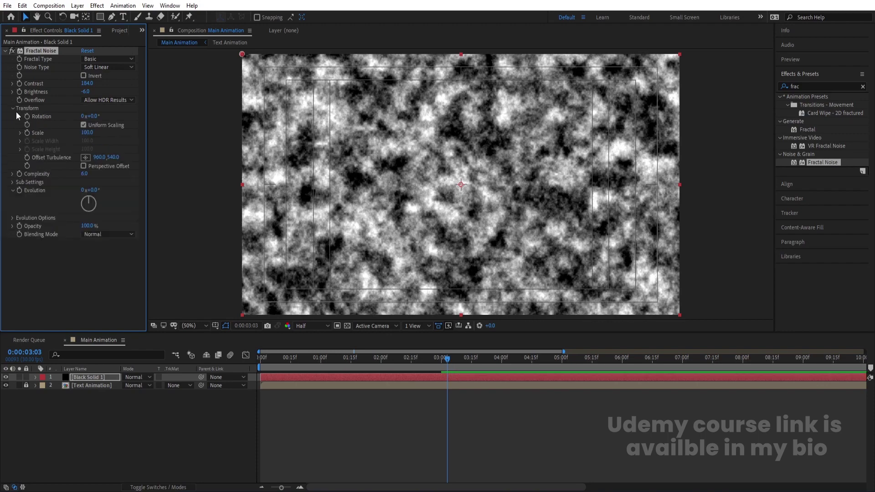
click(84, 124)
Stretch the noise into vertical streaks with Scale Width 90 and Scale Height 1000.
drag(48, 175, 145, 182)
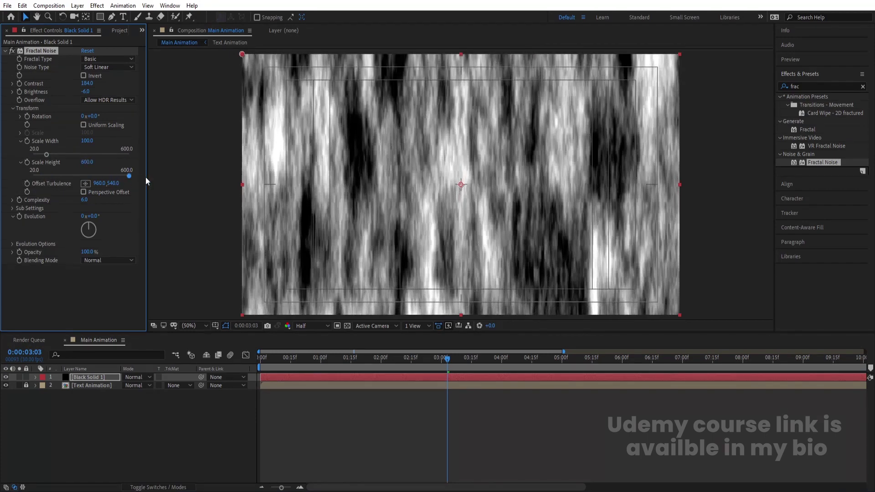
drag(48, 154, 45, 154)
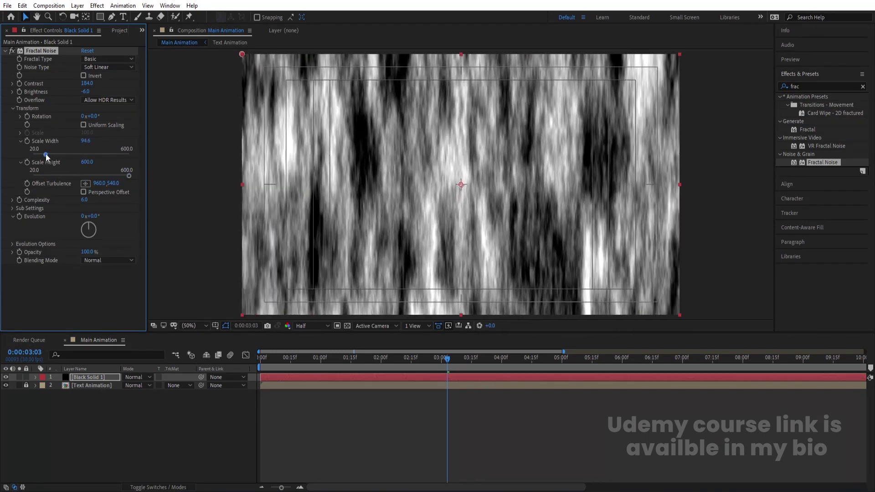
click(86, 141)
text(90)
key(Return)
click(87, 162)
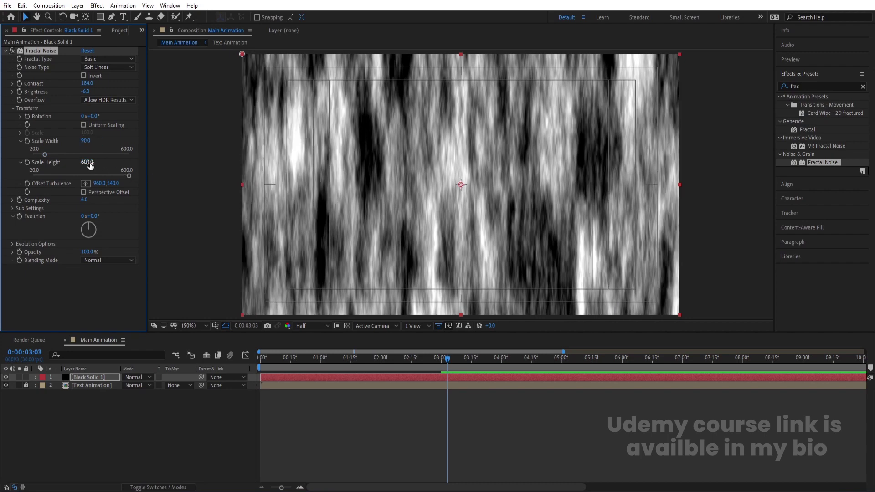
text(1000)
key(Return)
click(119, 444)
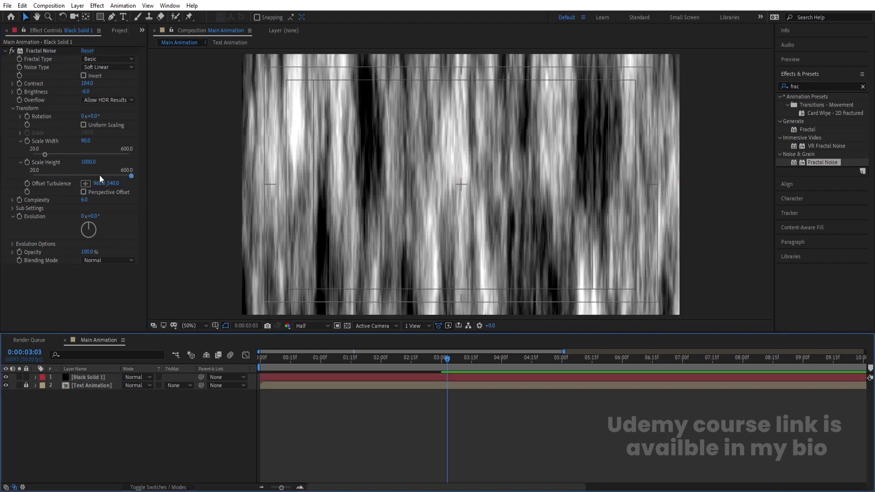
drag(102, 19, 132, 37)
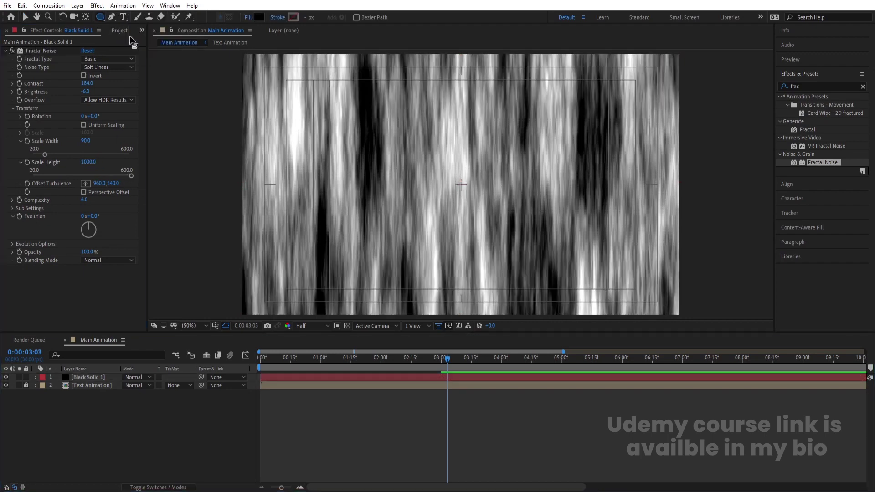
Draw a tall black ellipse on the left, centre its anchor, and nudge it right.
drag(264, 73, 385, 314)
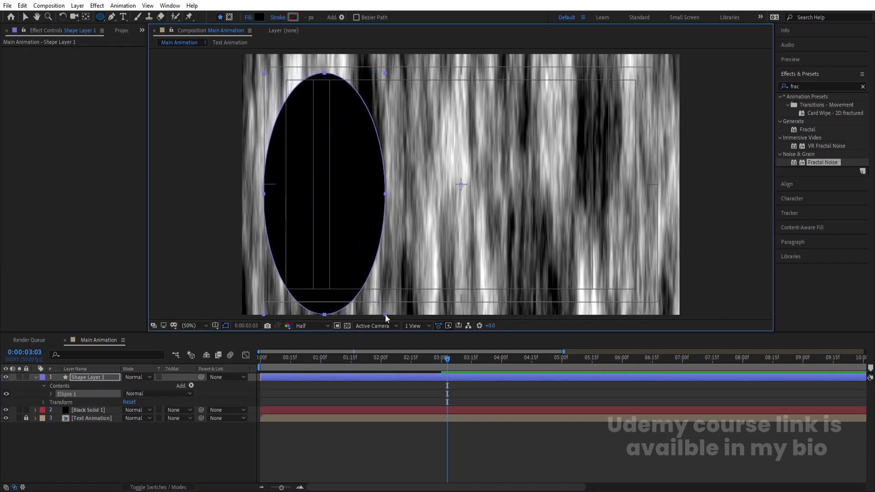
key(ctrl+alt+Home)
click(104, 369)
key(v)
drag(333, 275, 363, 273)
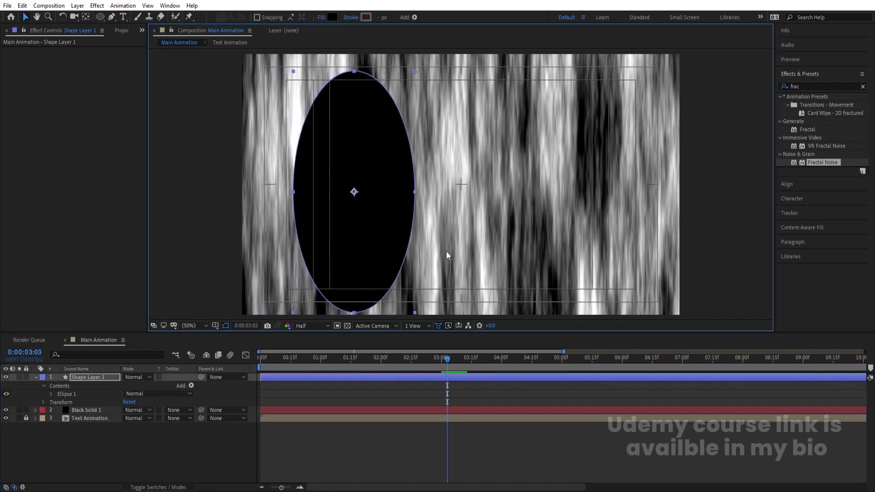
Apply Gaussian Blur to the ellipse layer with Blurriness 600.
click(814, 85)
text(blur)
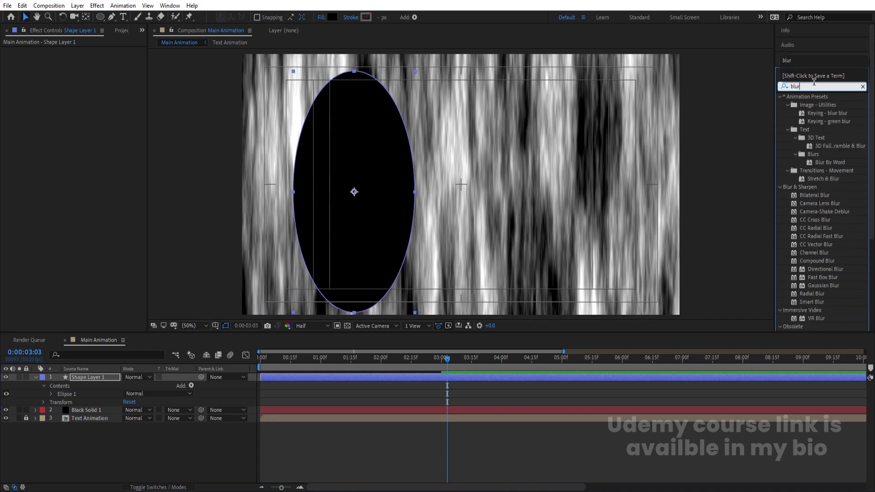
double_click(822, 285)
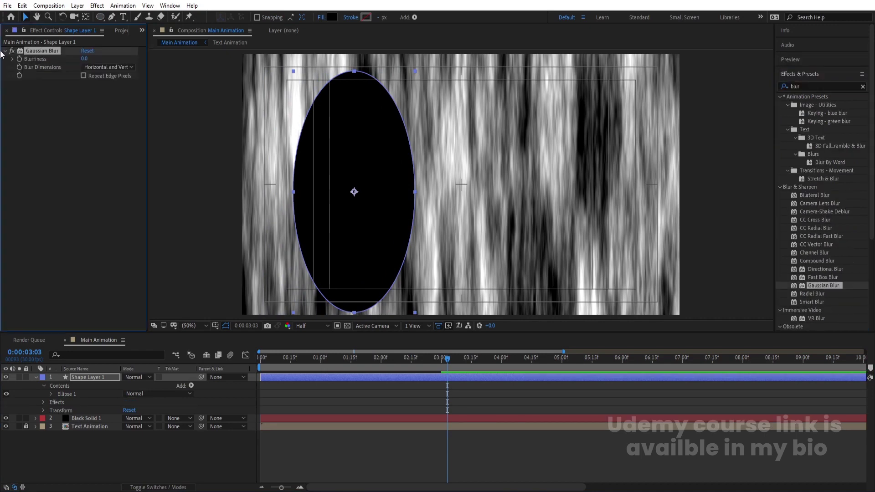
click(85, 60)
text(600)
key(Return)
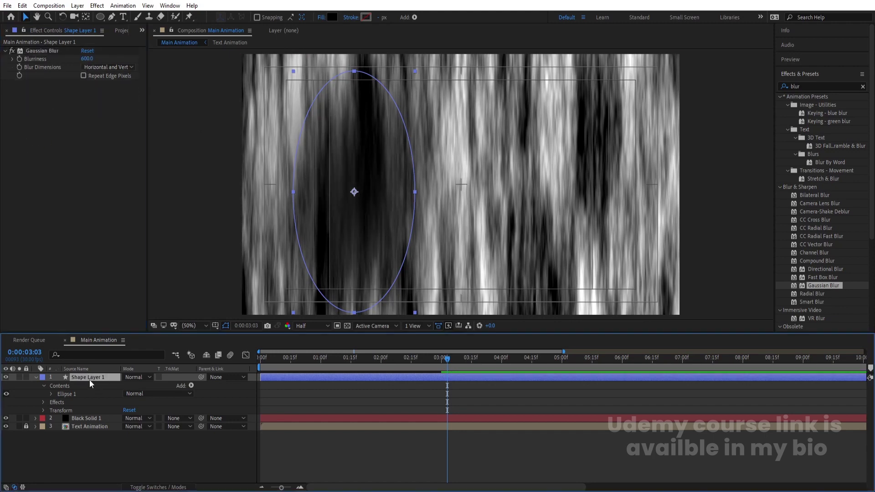
Duplicate the blurred ellipse layer and position the copy on the right of the frame.
key(ctrl+d)
drag(394, 242, 605, 241)
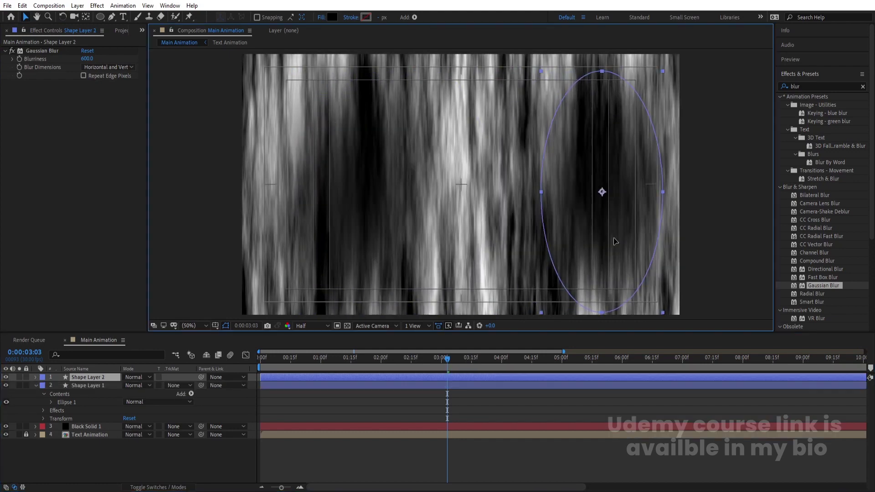
drag(588, 215, 573, 243)
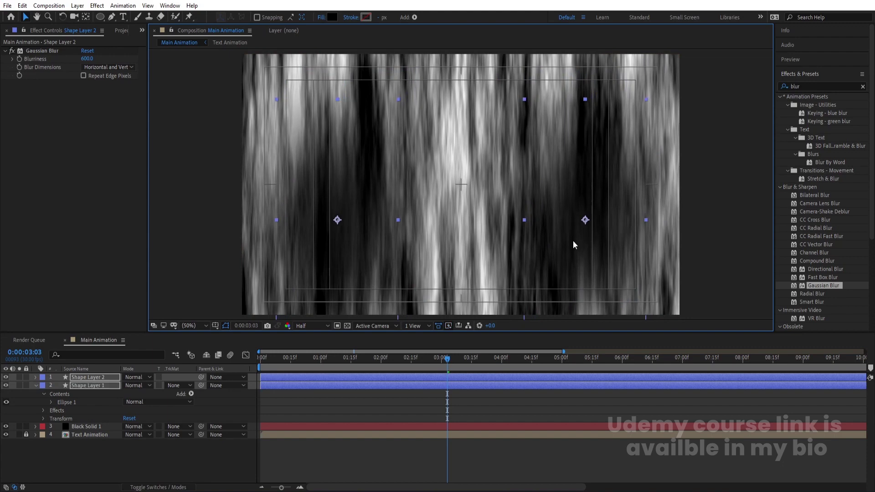
click(471, 385)
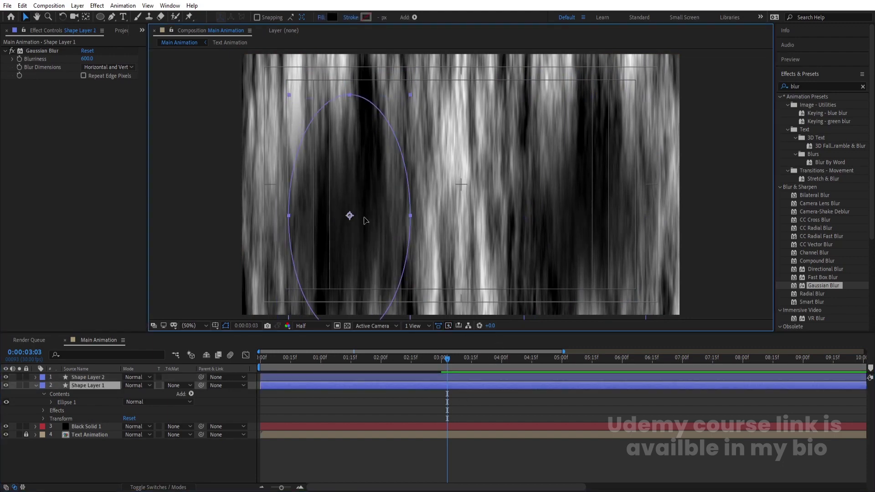
click(621, 264)
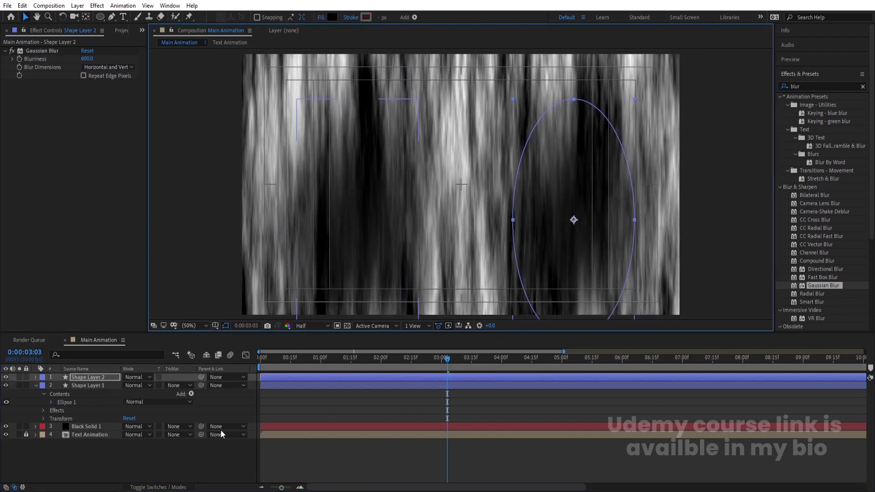
click(310, 397)
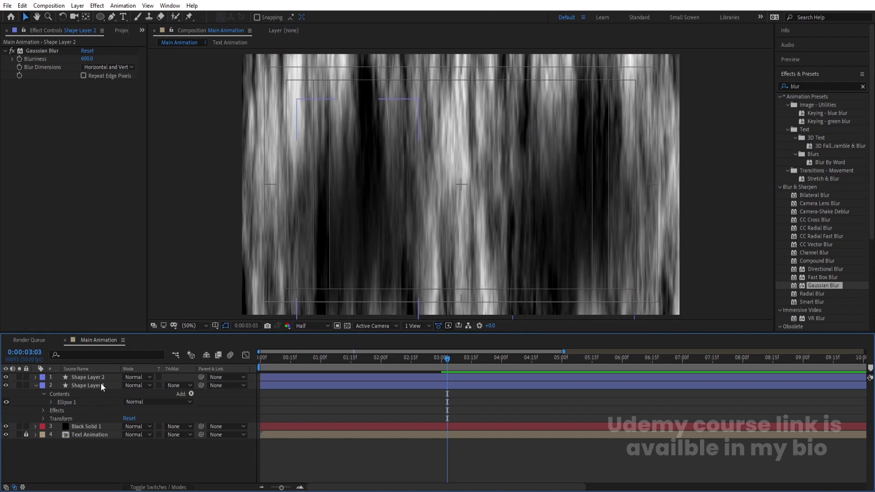
Precompose Black Solid 1 and both shape layers into a hidden 'map' layer, then unlock Text Animation.
click(78, 427)
shift+click(83, 378)
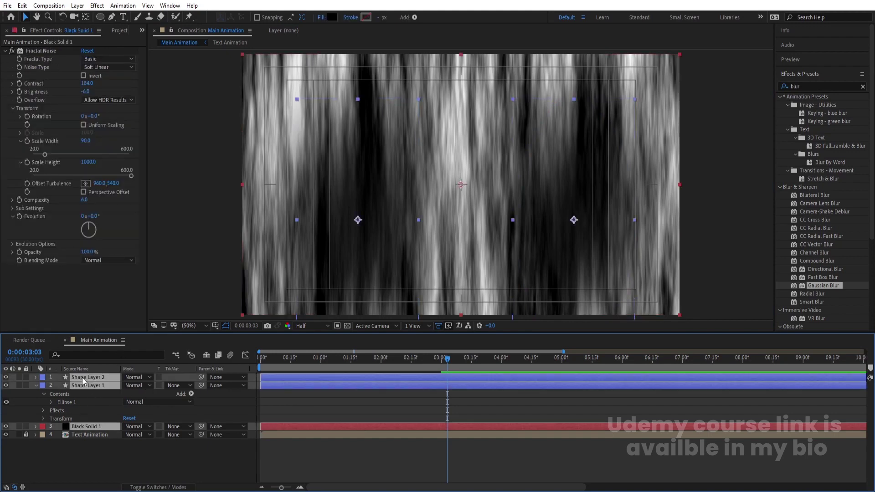
key(ctrl+shift+c)
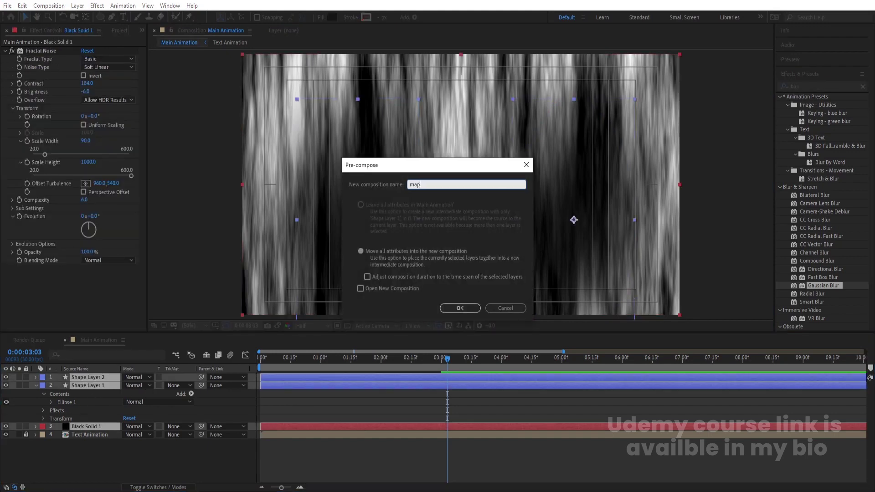
key(Return)
right_click(82, 377)
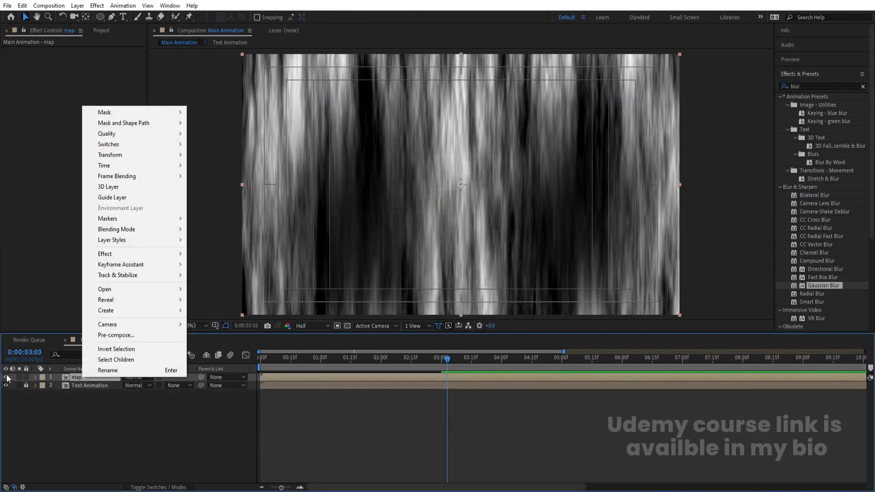
click(7, 377)
click(26, 385)
click(66, 385)
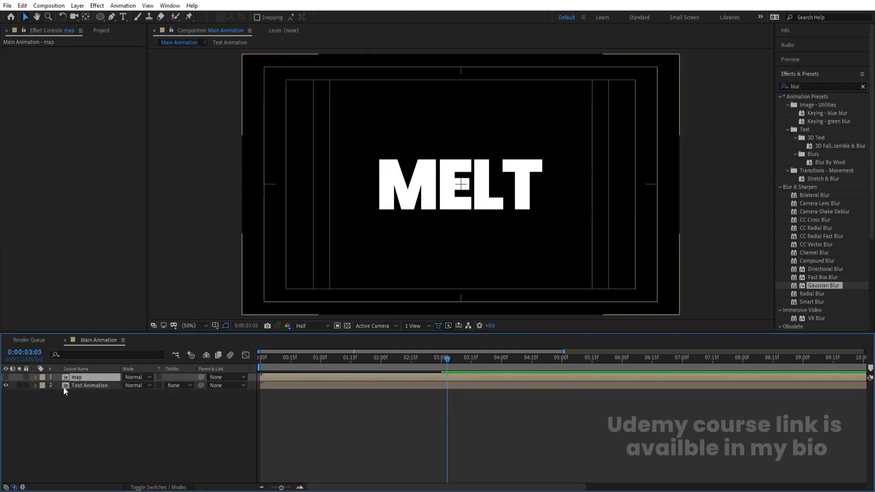
Apply Time Displacement to Text Animation with the map layer as displacement source.
click(810, 85)
text(time)
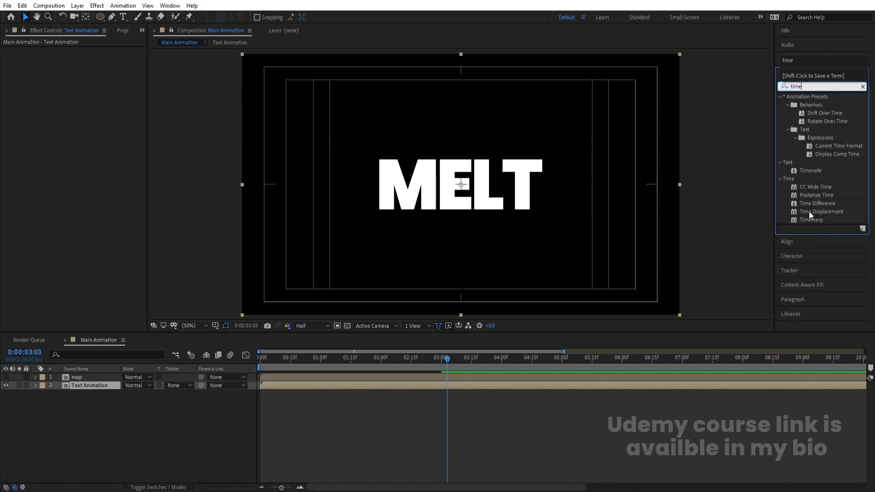
double_click(809, 212)
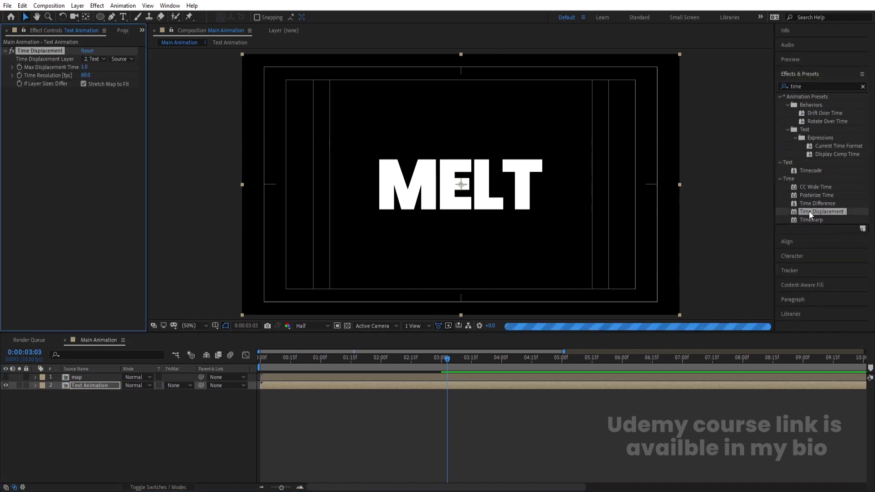
key(Home)
click(92, 59)
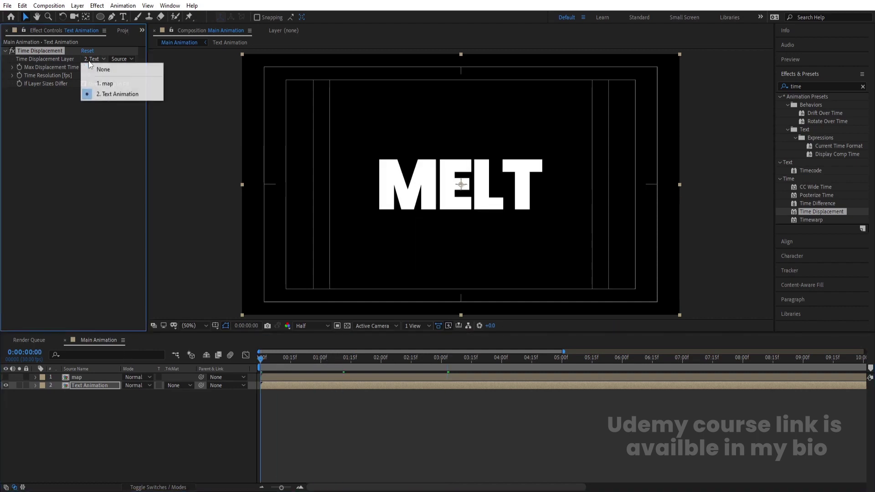
click(106, 84)
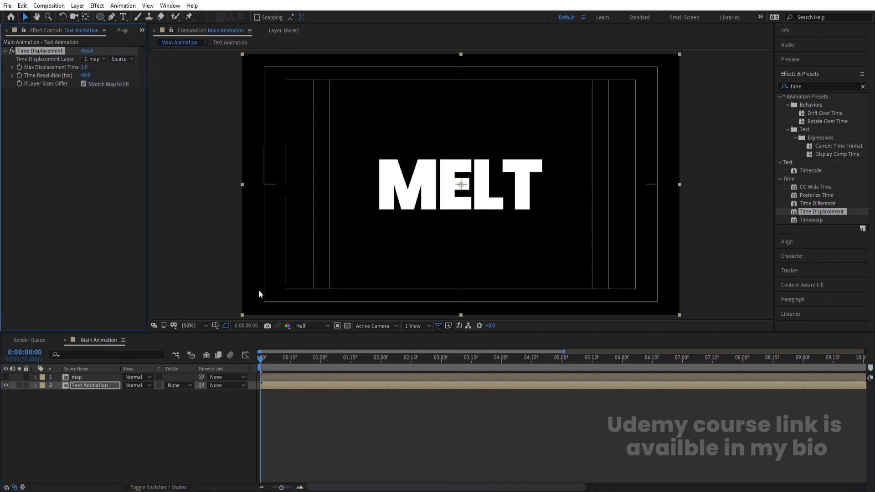
Preview the melt at Quarter resolution and end the work area at 0:00:04:00.
key(space)
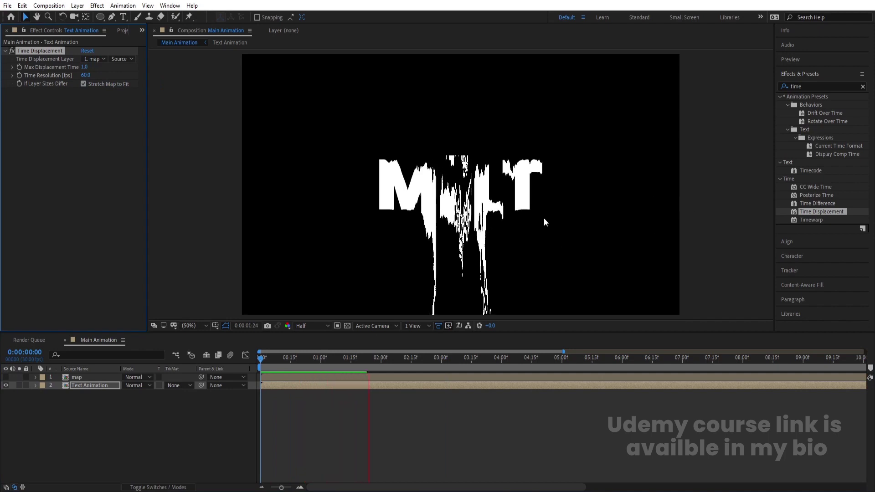
key(space)
click(324, 326)
click(324, 379)
key(space)
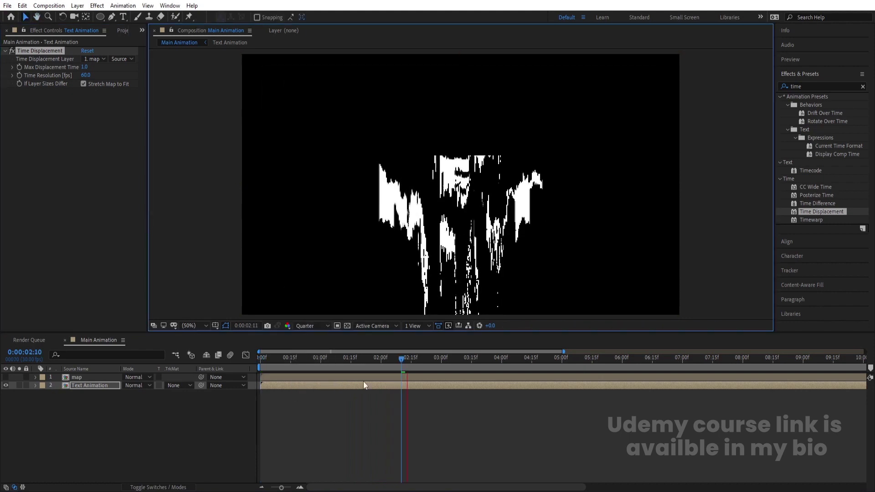
key(space)
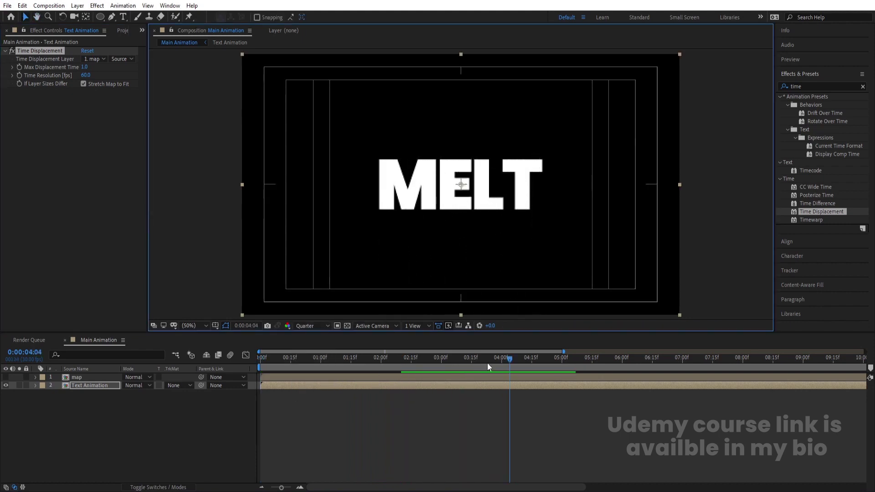
click(501, 363)
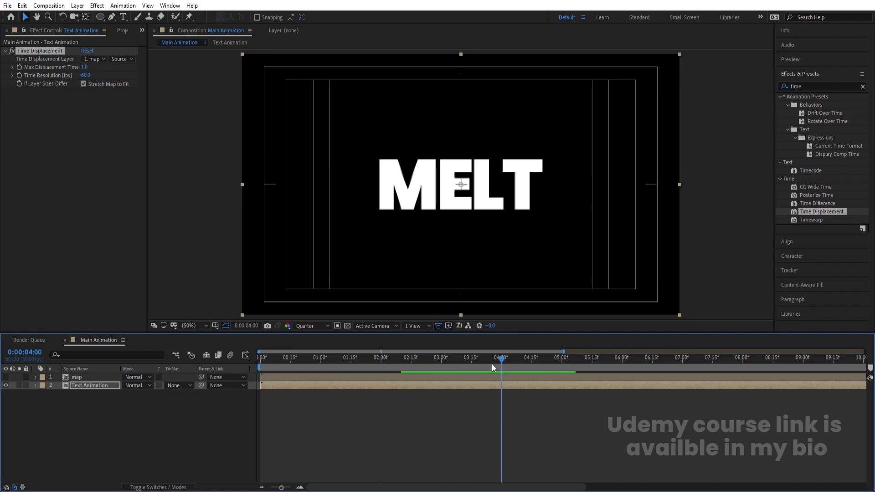
key(n)
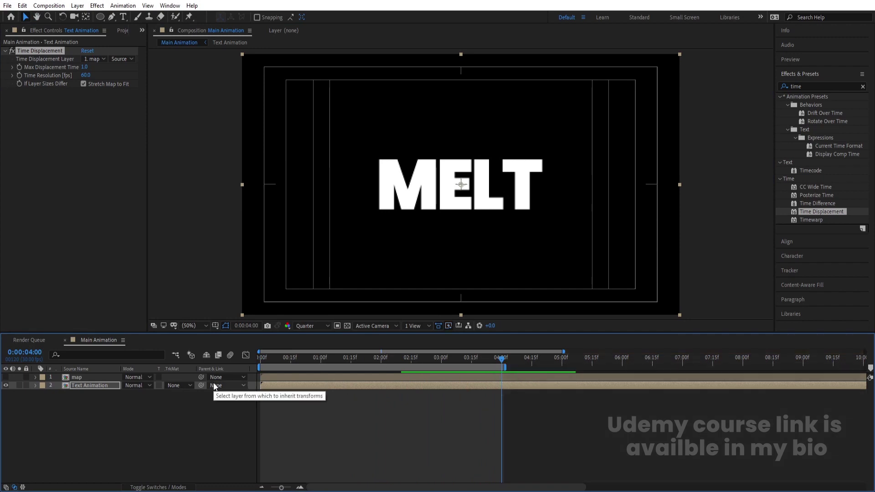
click(117, 405)
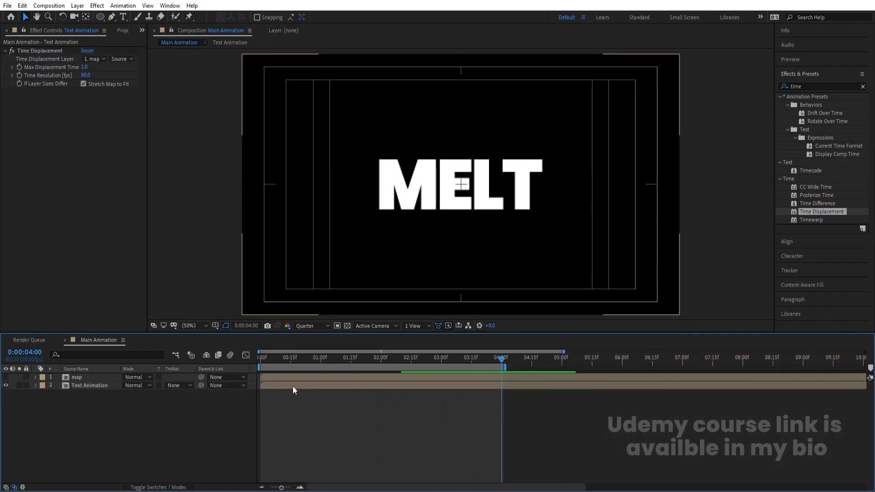
drag(67, 400, 59, 379)
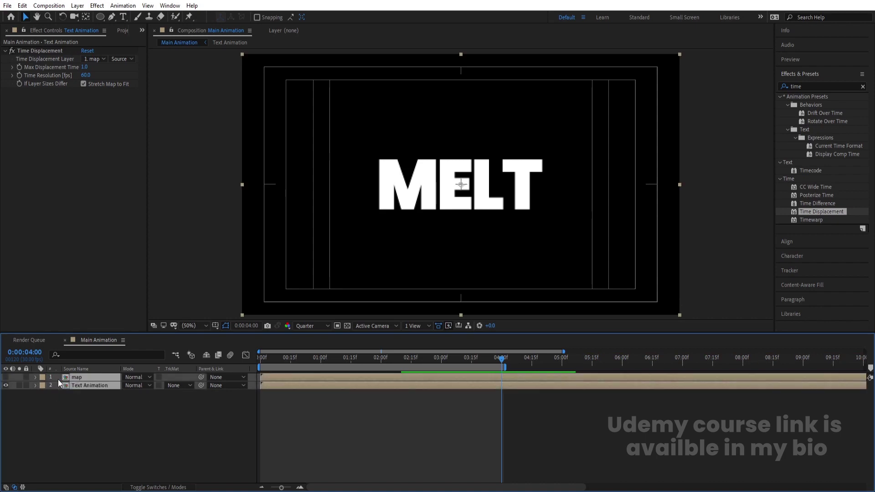
Precompose map and Text Animation as 'ANIMATION' and duplicate it into stacked copies.
key(ctrl+shift+c)
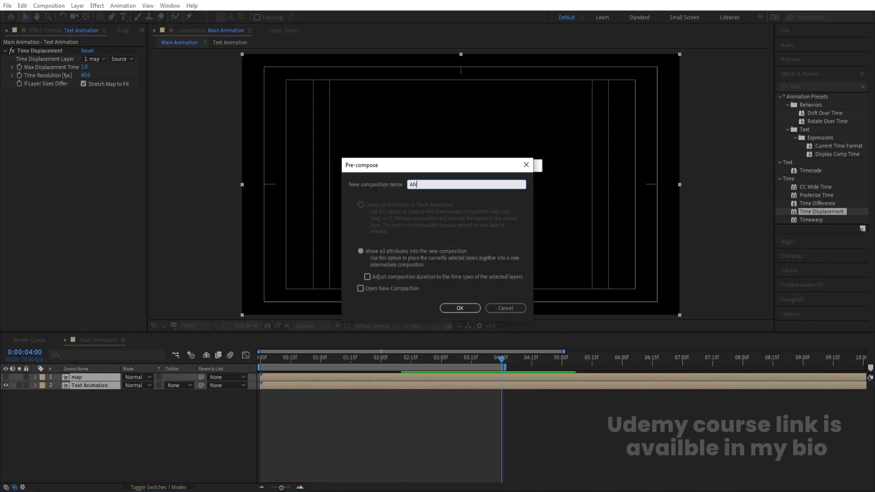
key(Return)
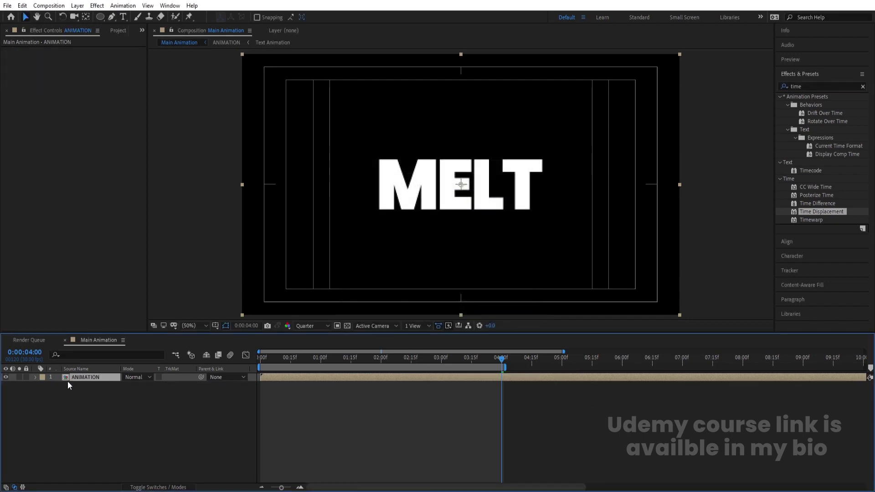
key(ctrl+d)
key(ctrl+d)
key(ctrl+d)
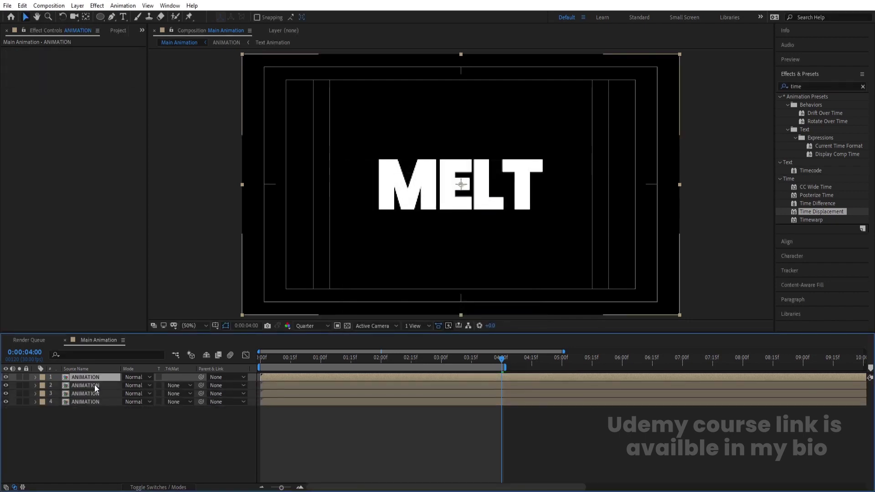
key(ctrl+d)
click(89, 424)
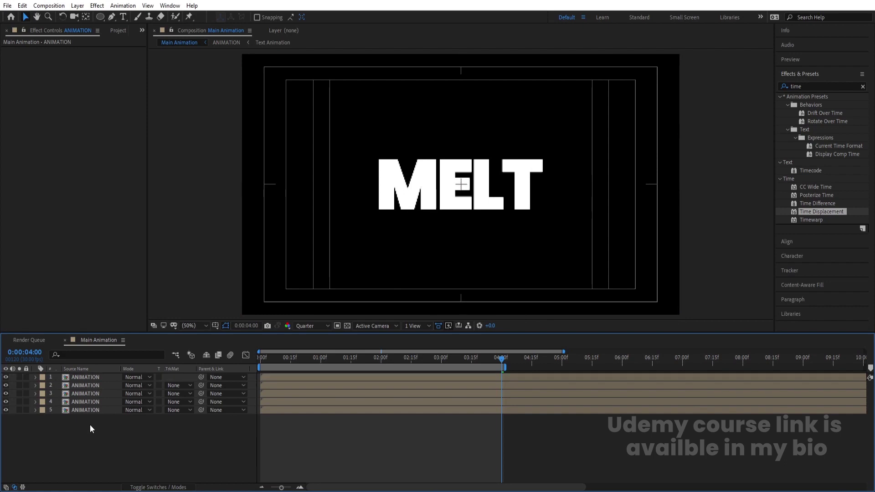
click(72, 409)
click(809, 87)
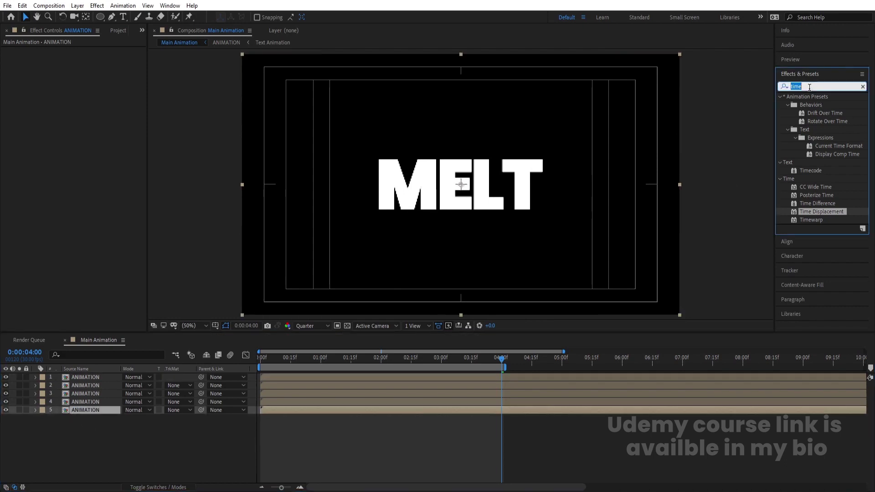
Add Fill effects to the bottom ANIMATION copy and layer 4, tinting layer 4 green.
text(fill)
drag(812, 146, 70, 42)
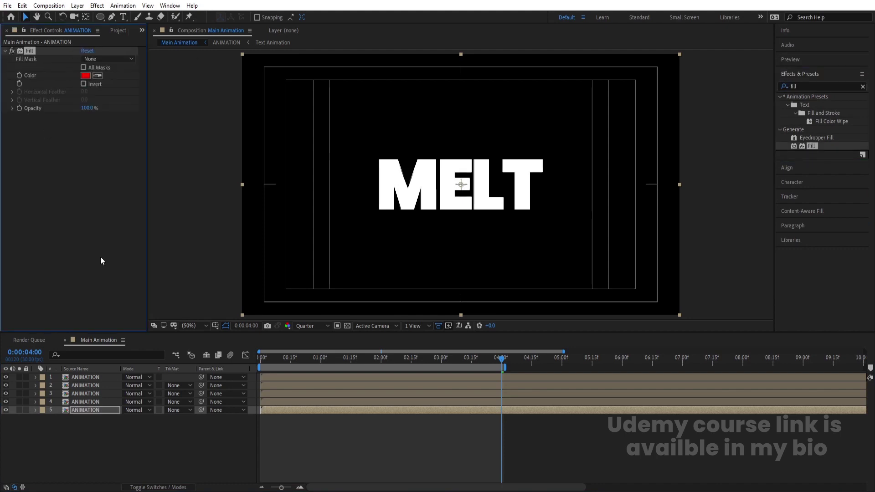
click(87, 400)
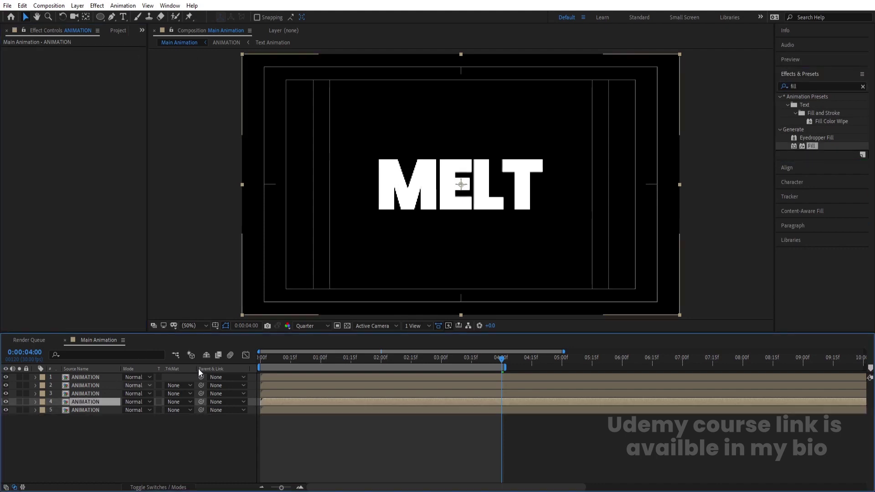
double_click(812, 147)
click(86, 75)
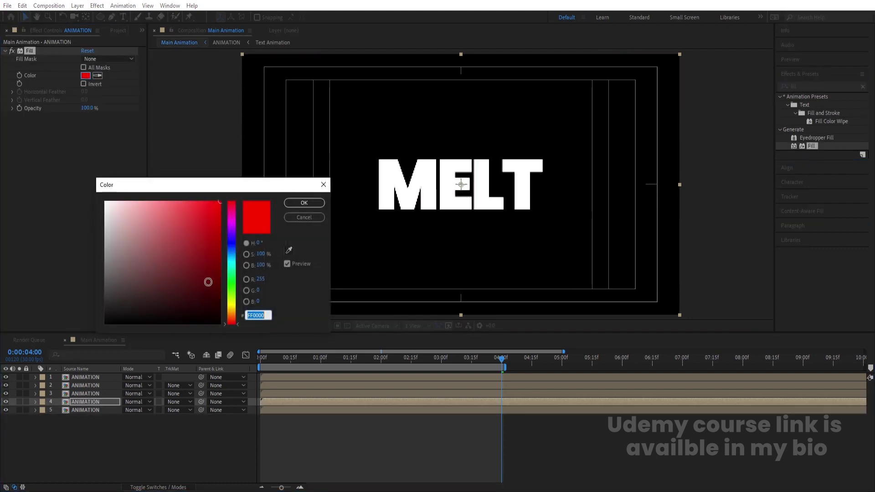
click(232, 292)
click(304, 203)
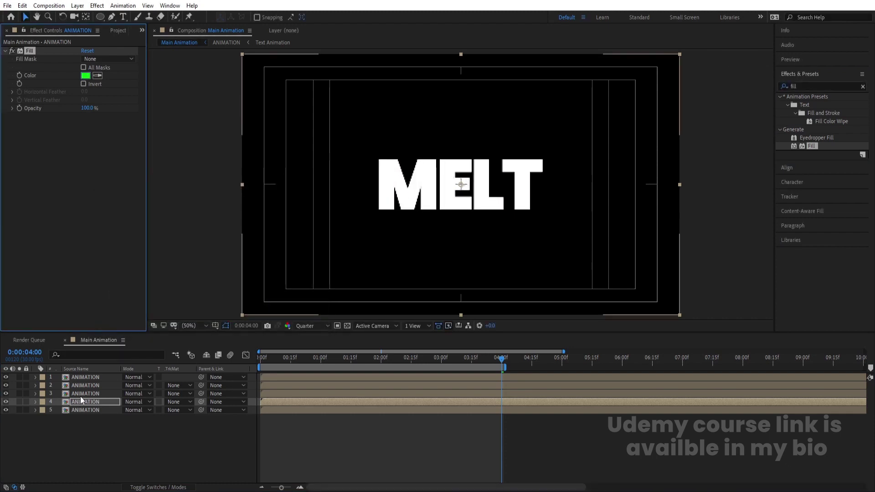
Give layer 3 a light blue (00A8FF) Fill and delete the spare copy on layer 2.
click(85, 393)
double_click(811, 146)
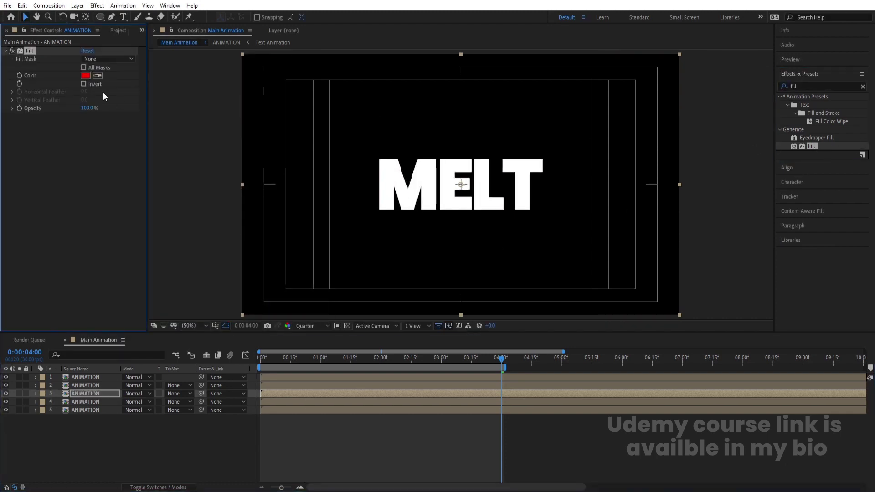
click(86, 75)
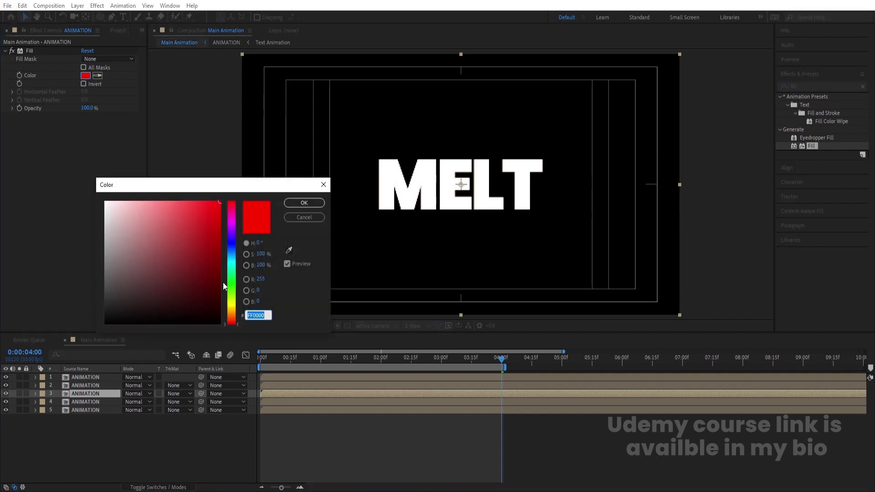
click(228, 256)
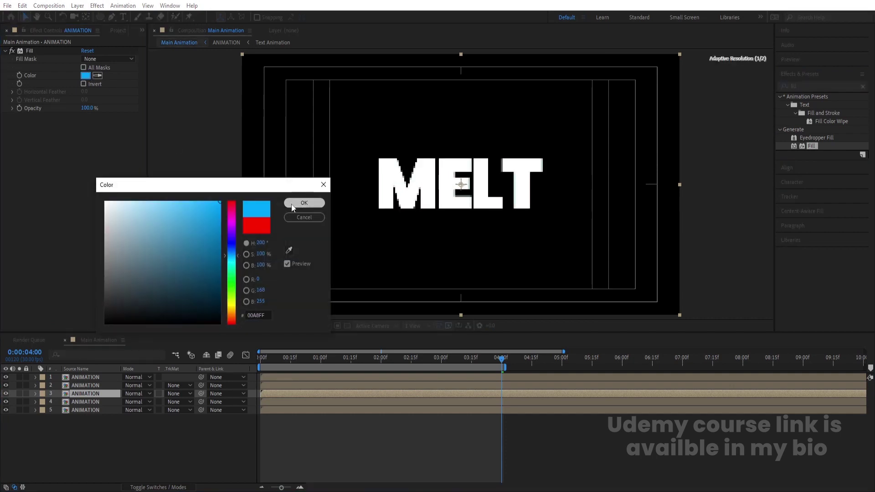
click(304, 203)
click(87, 386)
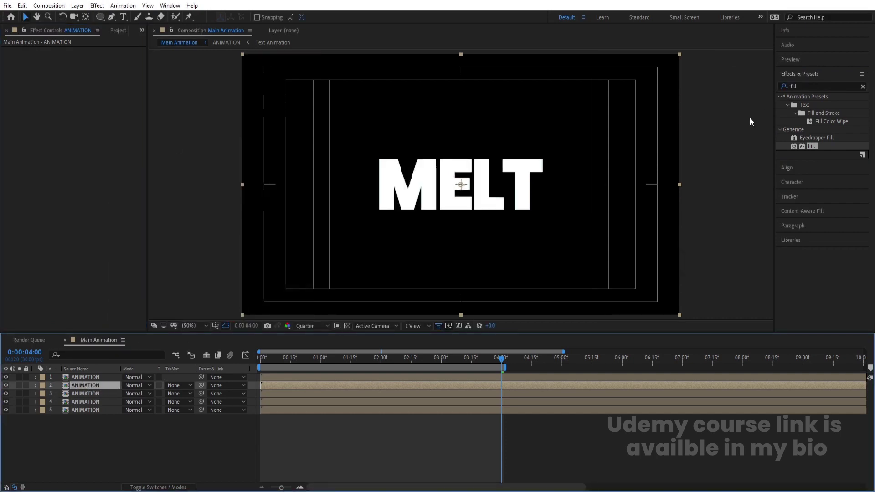
key(Delete)
Trim the in-points of layers 2, 3 and 4 to start at frames 02, 04 and 06.
drag(295, 361, 184, 365)
scroll(273, 408, up, 5)
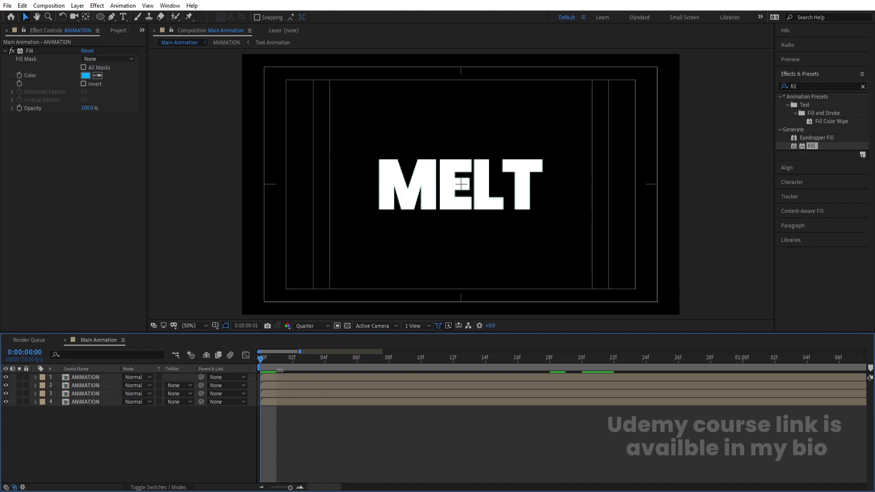
key(Page_Down)
key(Page_Down)
click(290, 385)
key(bracketleft)
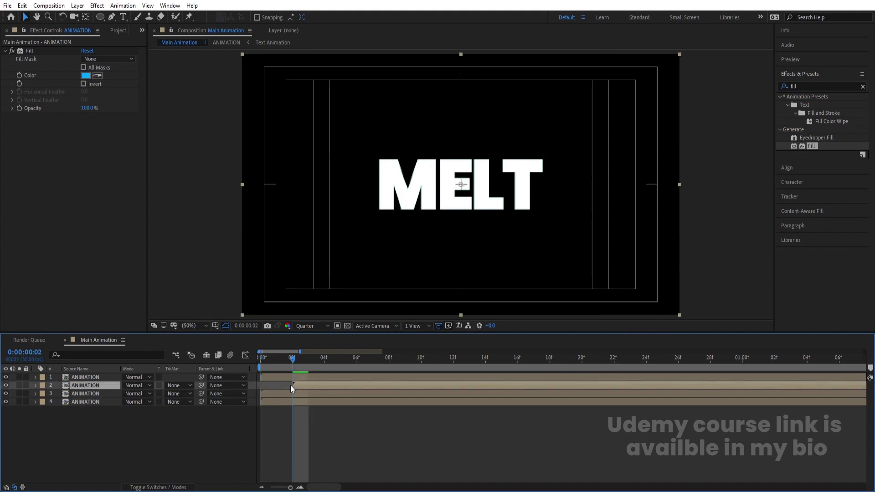
key(Page_Down)
key(Page_Down)
click(306, 396)
key(bracketleft)
key(Page_Down)
key(Page_Down)
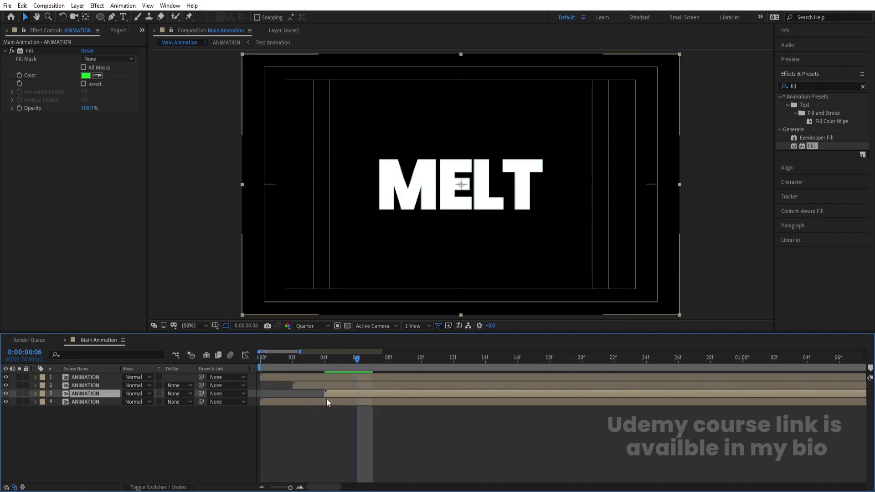
click(327, 400)
key(bracketleft)
key(minus)
Preview the staggered melt at Half resolution and select the three coloured copies.
key(space)
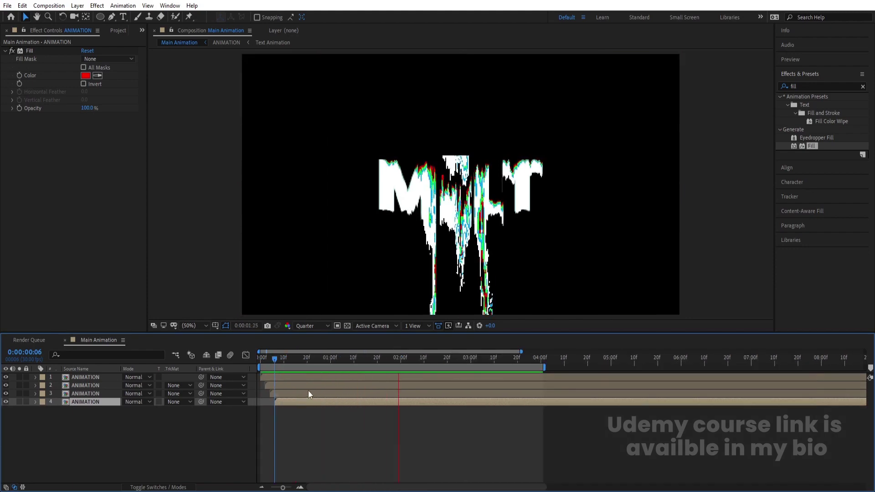
key(space)
click(325, 326)
click(313, 362)
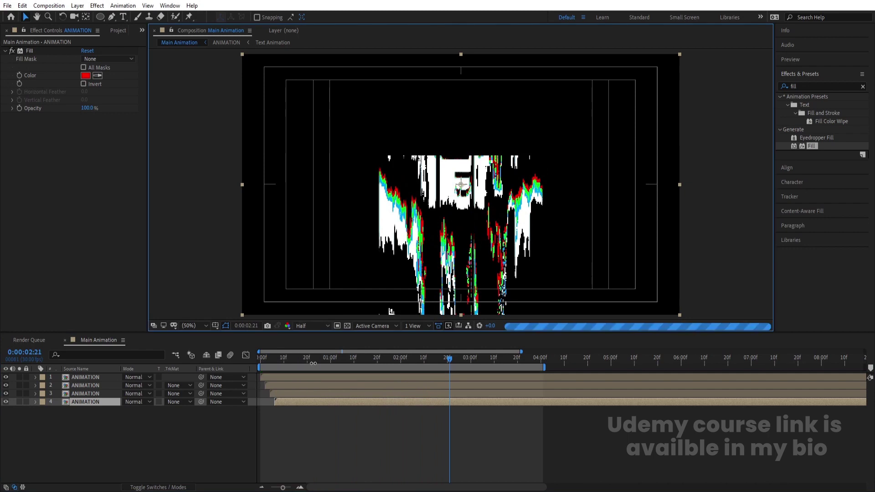
click(81, 383)
shift+click(77, 400)
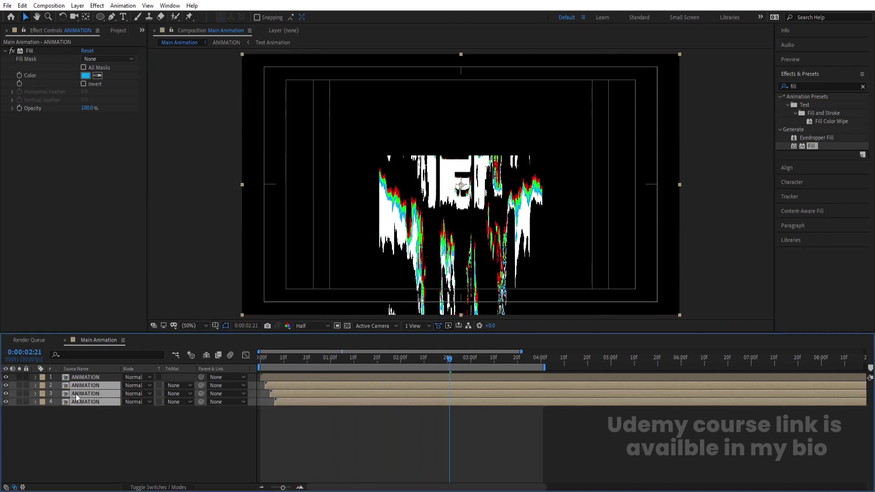
click(142, 386)
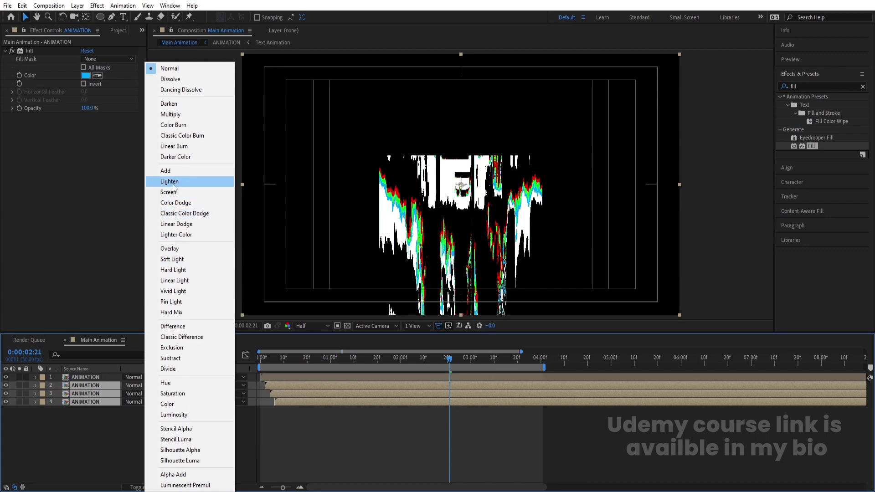
Set the red, green and blue copies to Screen blending and preview the white MELT.
click(170, 191)
key(space)
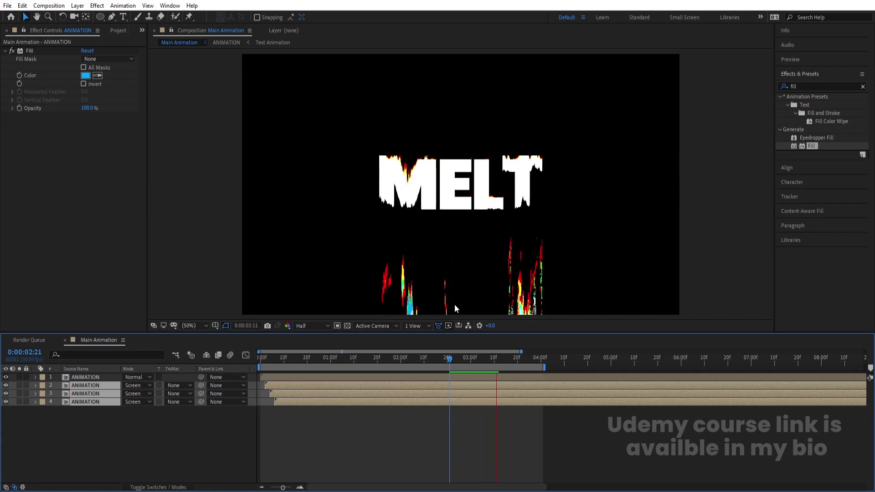
click(438, 325)
click(191, 436)
Add a new Adjustment Layer and apply the Glow effect to it.
right_click(191, 436)
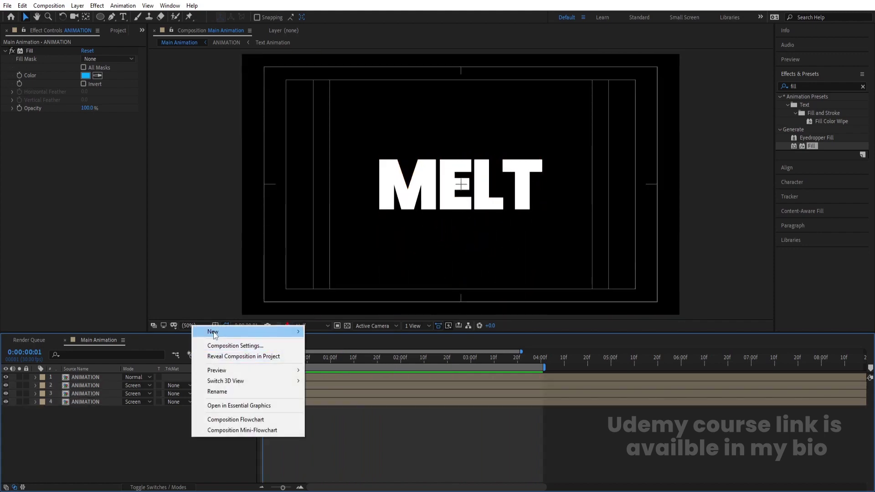
mouse_move(213, 333)
click(332, 410)
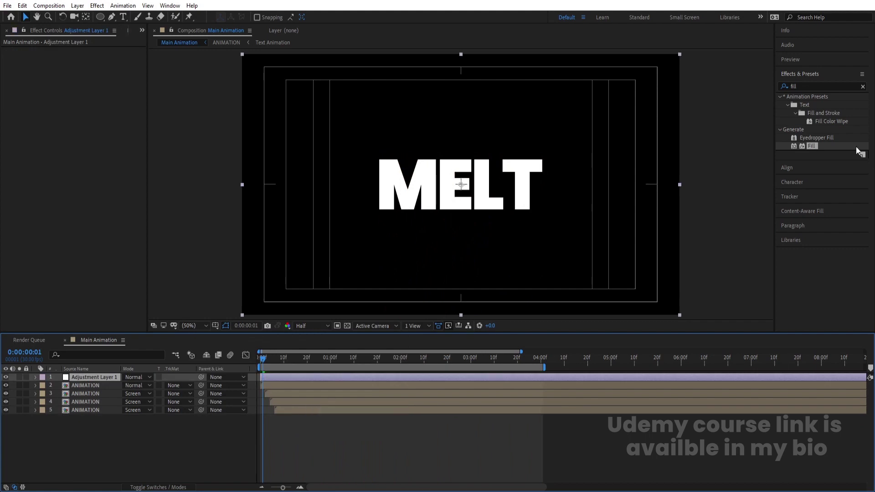
click(807, 87)
text(g)
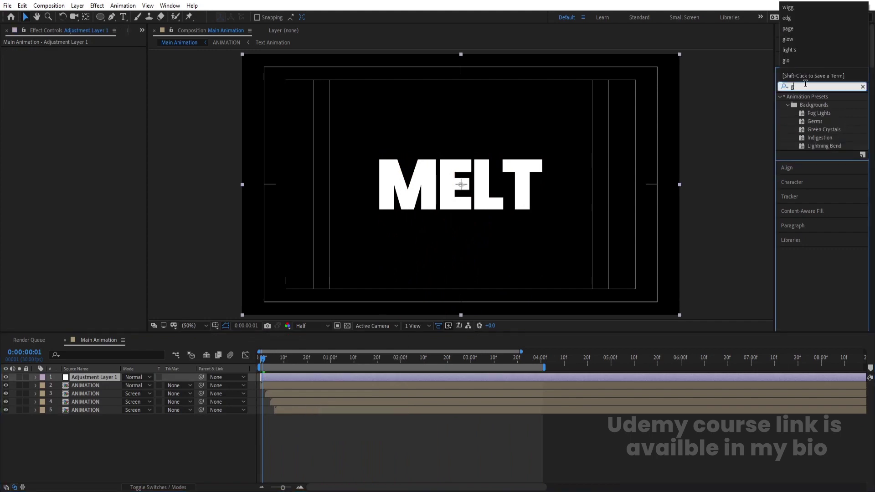
text(low)
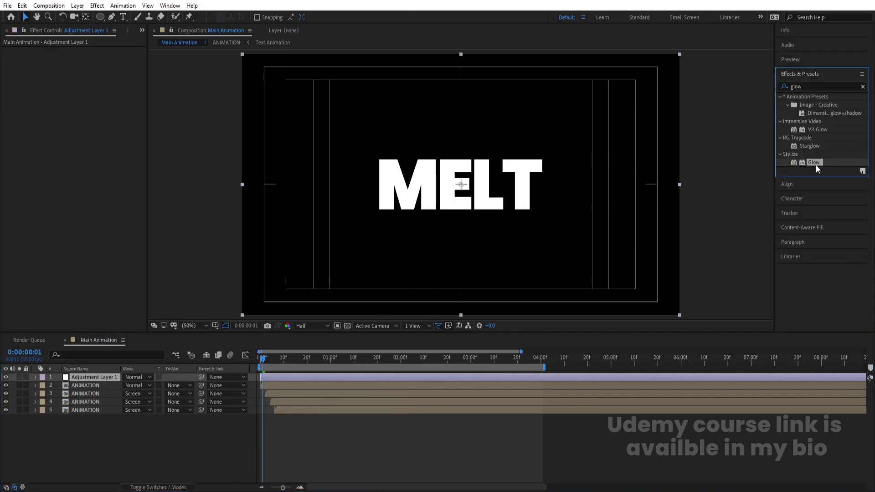
double_click(814, 163)
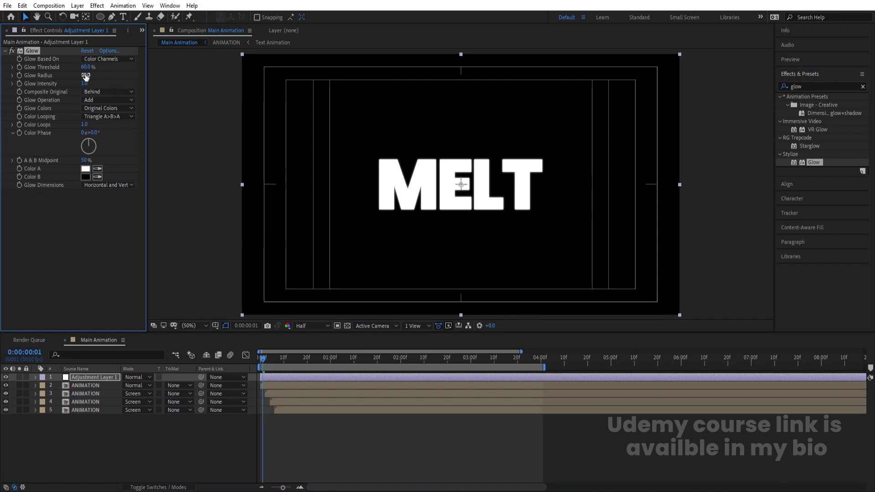
Set Glow Radius to 60 and Intensity to 0.5, then preview the glowing melt.
text(60)
key(Return)
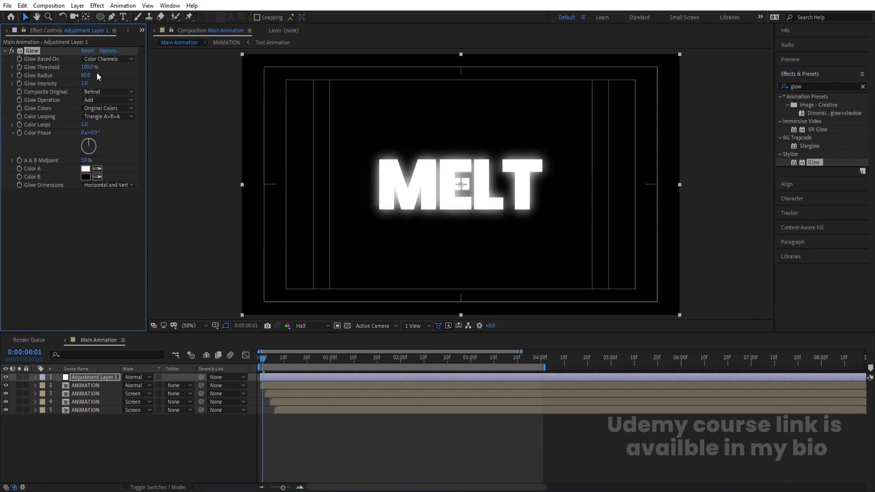
click(84, 83)
text(.5)
key(Return)
key(space)
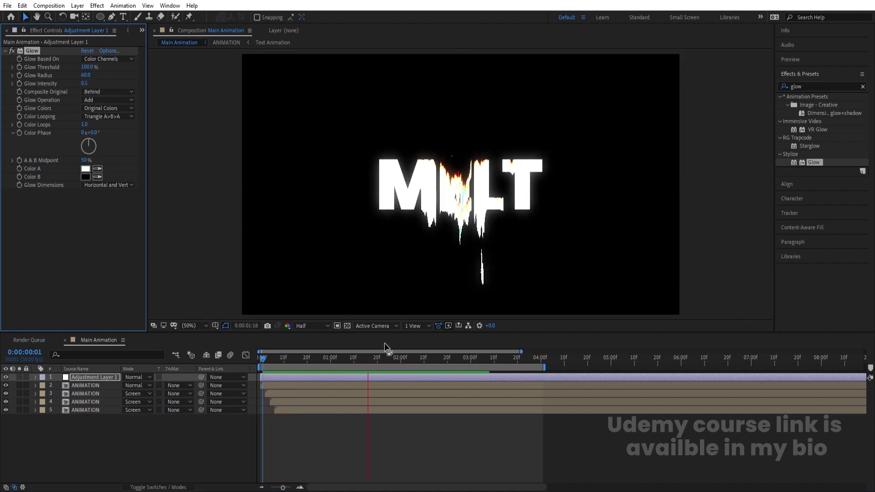